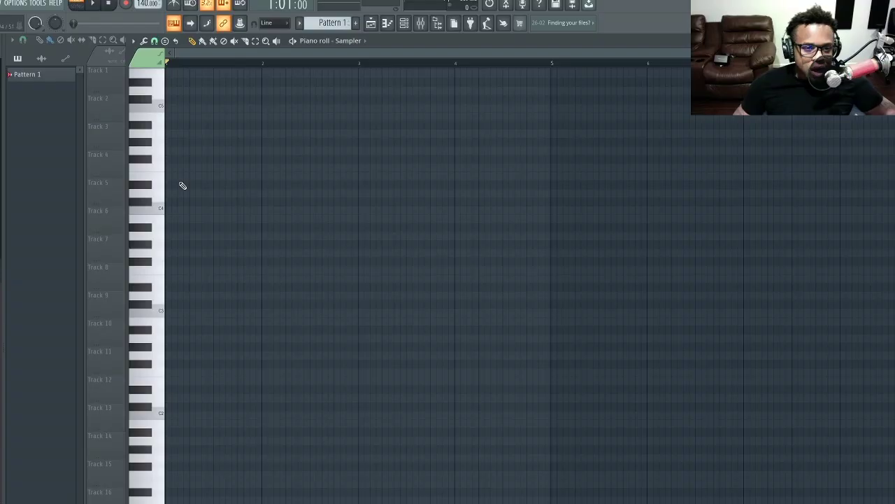
# Draw five short notes, A3, D4, F4, D#4 and B3, in sequence across bar 1 of the piano roll
pyautogui.click(174, 235)
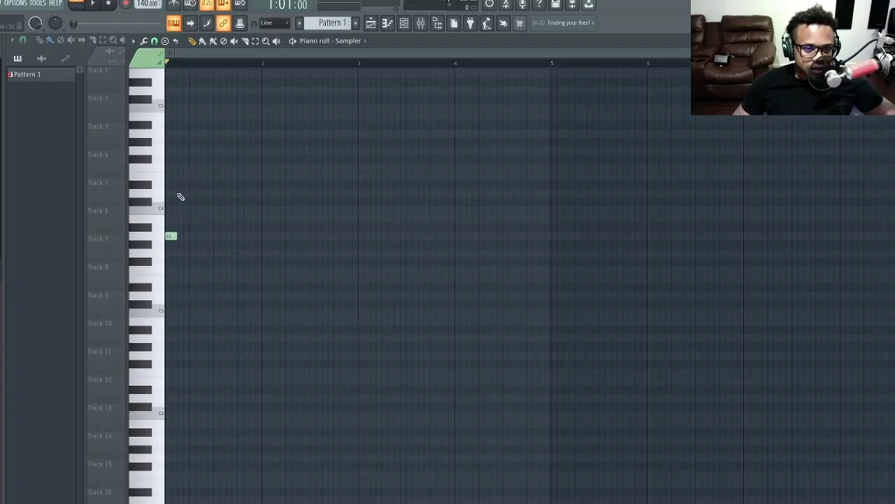
pyautogui.click(181, 193)
pyautogui.click(188, 168)
pyautogui.click(218, 184)
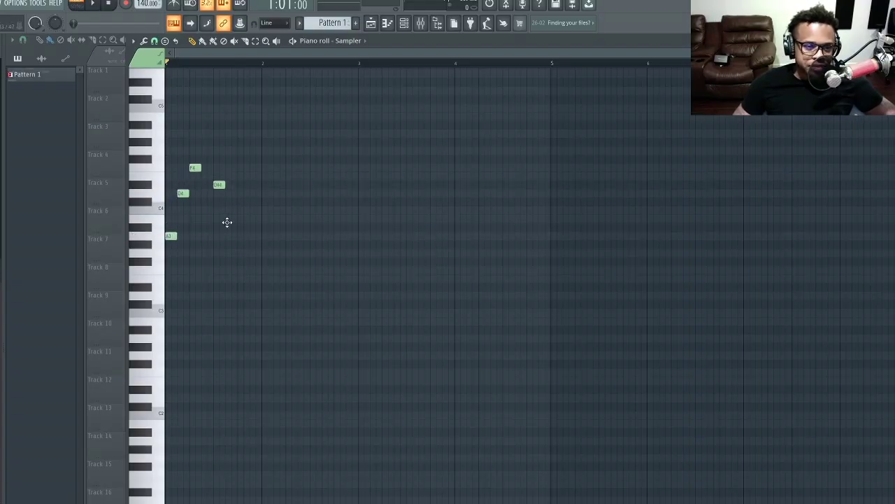
pyautogui.click(243, 218)
pyautogui.scroll(1, 231, 210)
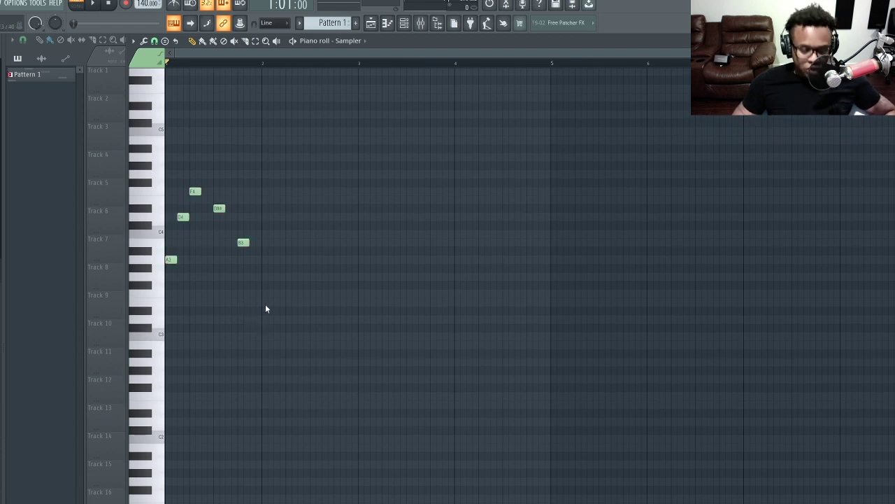
# Select the five notes in bar 1 and copy them to the same positions in bar 2
pyautogui.moveTo(272, 305); pyautogui.dragTo(166, 163)
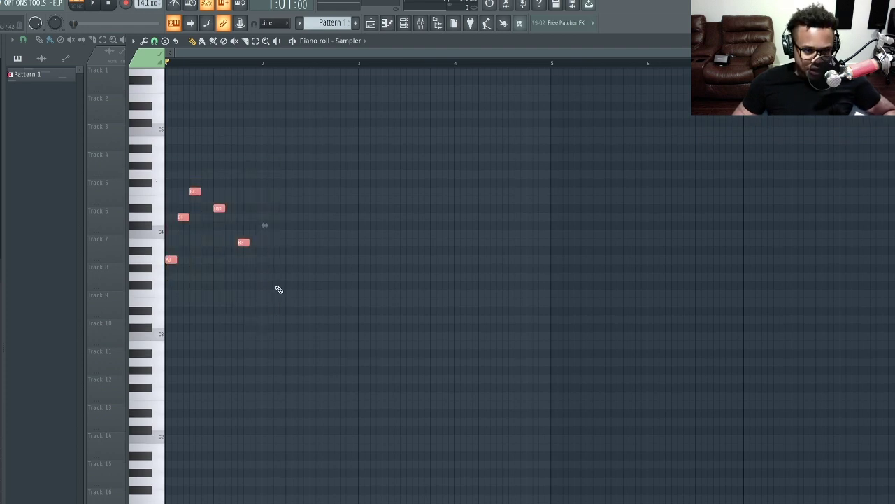
pyautogui.click(257, 275)
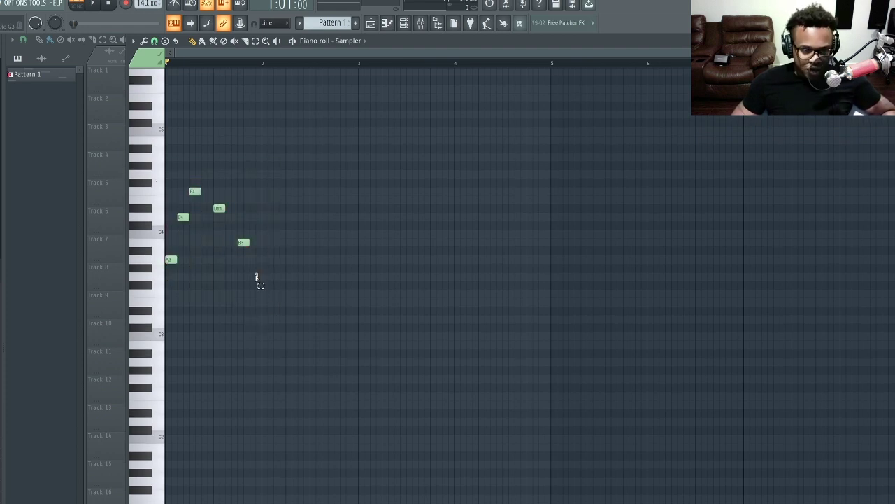
pyautogui.moveTo(255, 280); pyautogui.dragTo(118, 136)
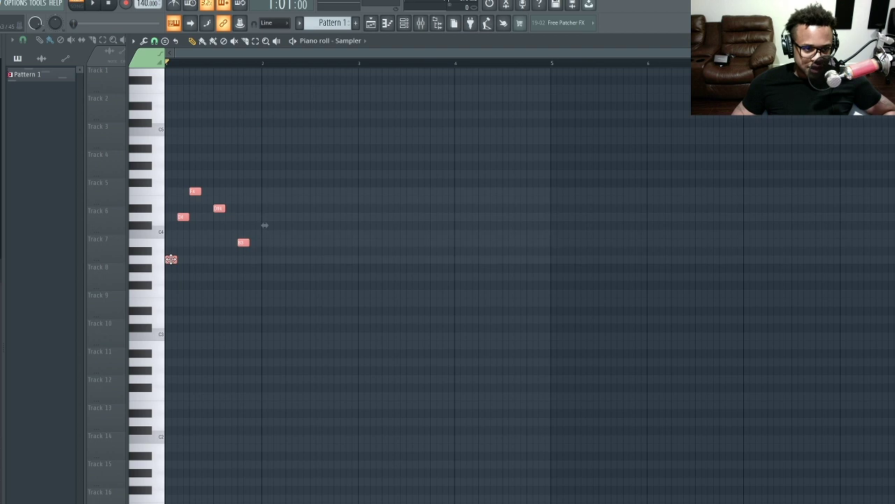
pyautogui.moveTo(170, 260); pyautogui.dragTo(282, 274)
# Select the copied notes in bar 2 and delete them, keeping the originals in bar 1
pyautogui.moveTo(357, 289); pyautogui.dragTo(267, 198)
pyautogui.hotkey('ctrl', 'd')
pyautogui.press('Delete')
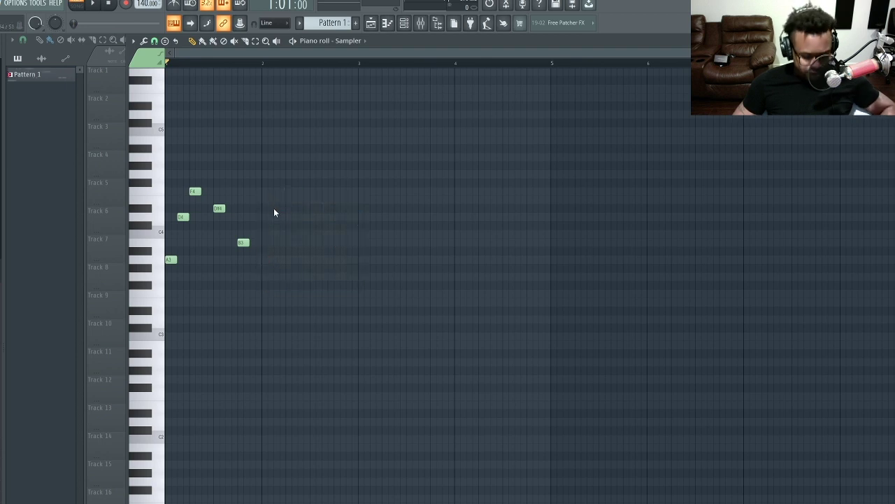
# Select all of bar 1 and duplicate it repeatedly so the five-note phrase fills the following bars
pyautogui.hotkey('ctrl', 'a')
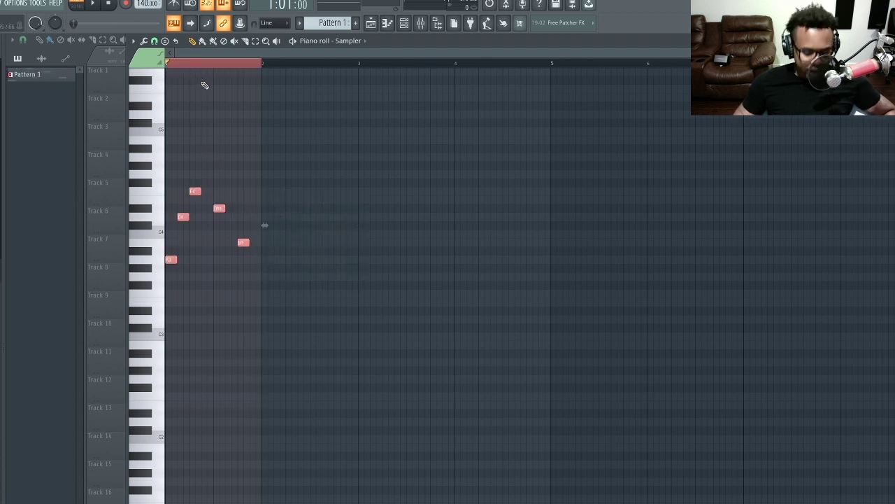
pyautogui.hotkey('ctrl', 'b')
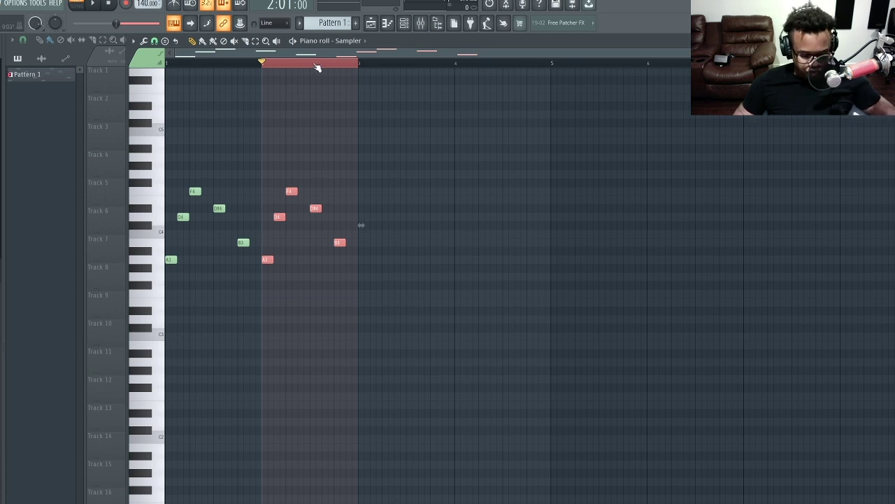
pyautogui.hotkey('ctrl', 'b')
pyautogui.hotkey('ctrl', 'b')
pyautogui.hotkey('ctrl', 'b')
pyautogui.hotkey('ctrl', 'b')
pyautogui.hotkey('ctrl', 'b')
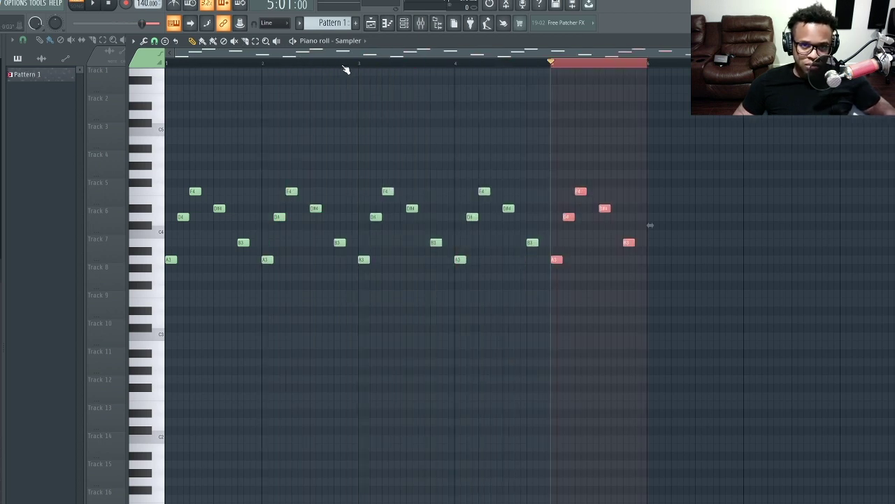
# Delete every duplicated note after bar 1 and return the playhead to the start of the pattern
pyautogui.moveTo(885, 314); pyautogui.dragTo(280, 149)
pyautogui.press('Delete')
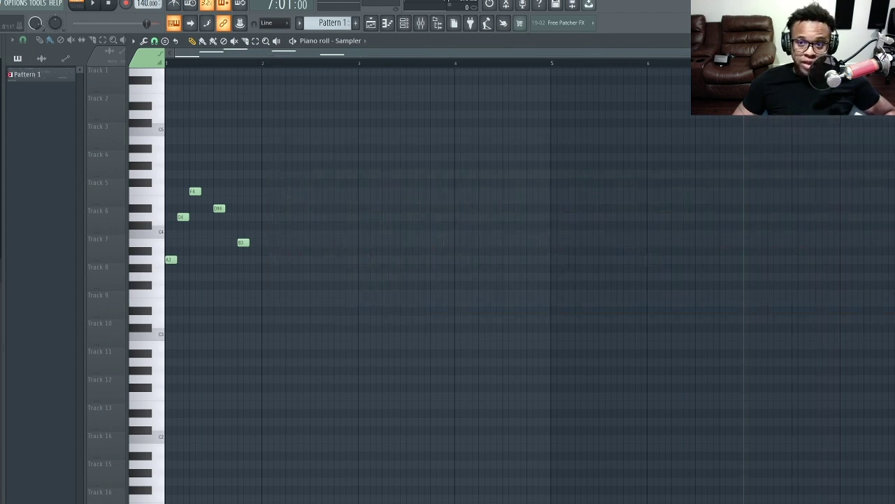
pyautogui.moveTo(189, 63); pyautogui.dragTo(122, 66)
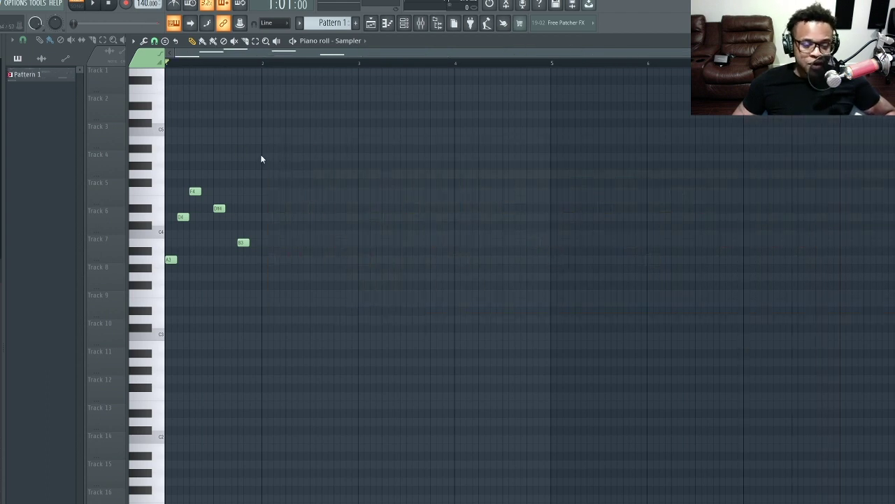
# Try copying the five notes to a position just before bar 2, undo the copy and select the original notes
pyautogui.moveTo(264, 282); pyautogui.dragTo(165, 154)
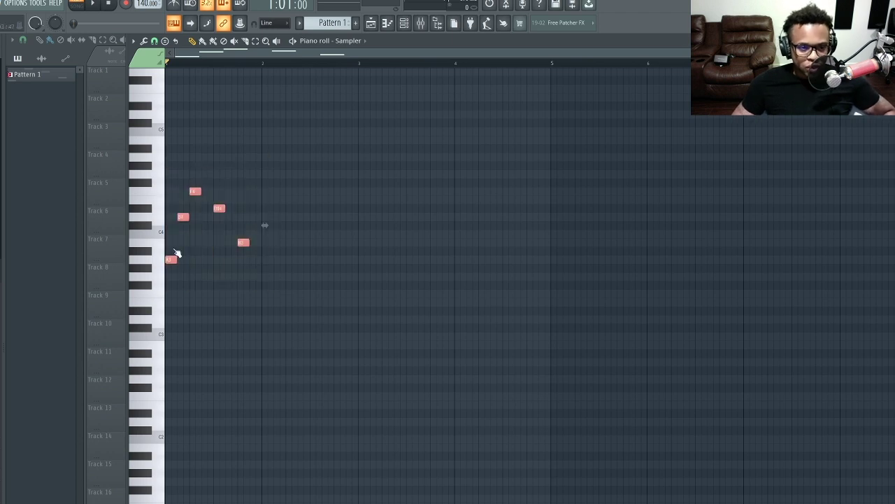
pyautogui.moveTo(168, 260); pyautogui.dragTo(246, 264)
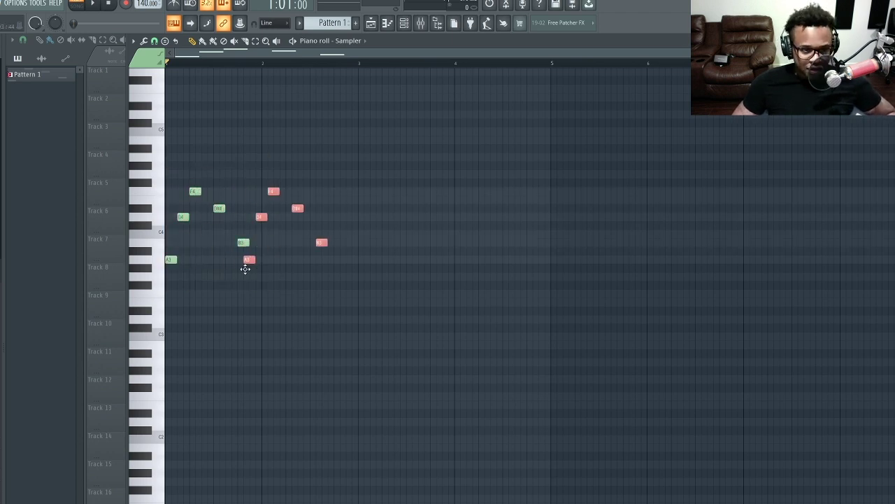
pyautogui.hotkey('ctrl', 'z')
pyautogui.hotkey('ctrl', 'a')
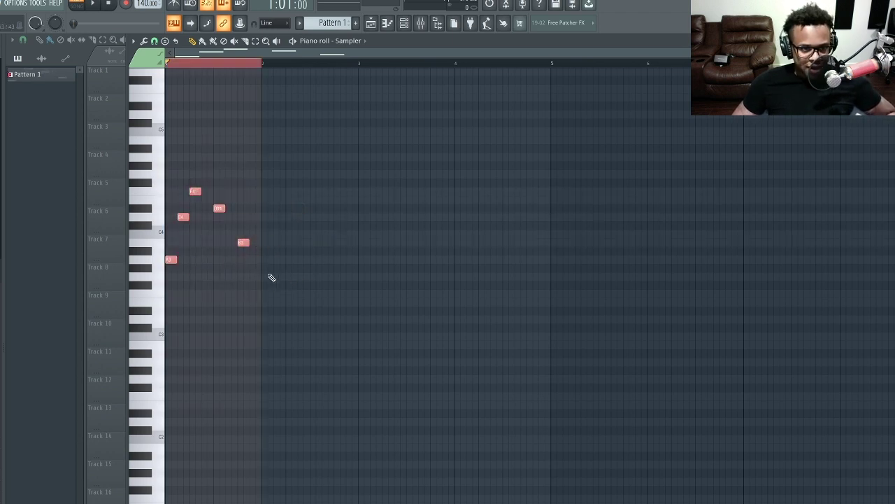
# Select the five notes in bar 1 again and place a copy of the phrase in bar 2
pyautogui.moveTo(279, 314); pyautogui.dragTo(137, 163)
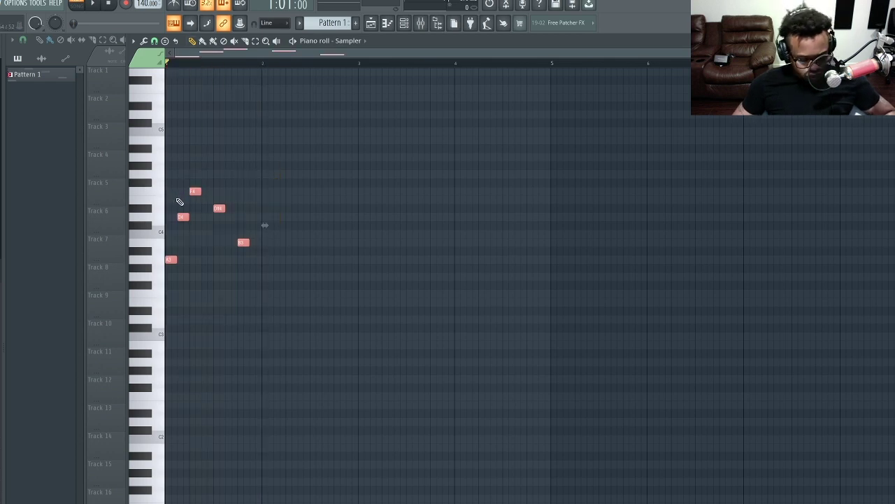
pyautogui.hotkey('shift', 'Right')
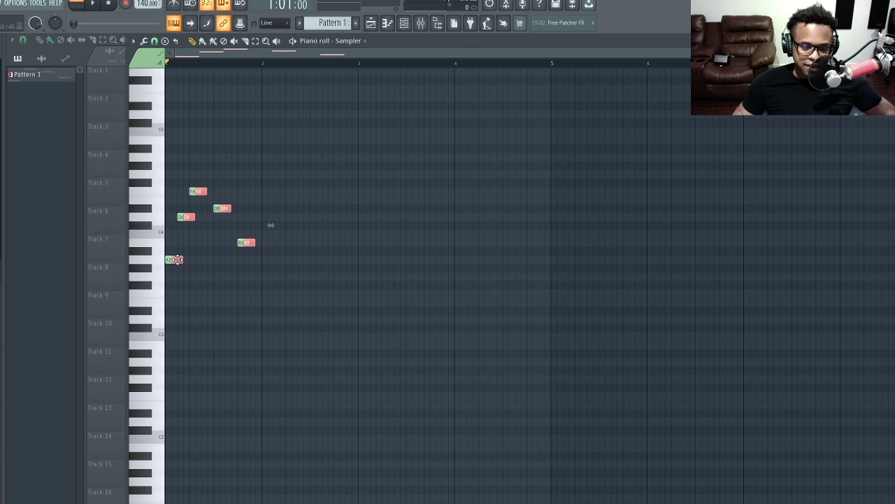
pyautogui.moveTo(176, 259); pyautogui.dragTo(267, 259)
pyautogui.moveTo(370, 288); pyautogui.dragTo(297, 230)
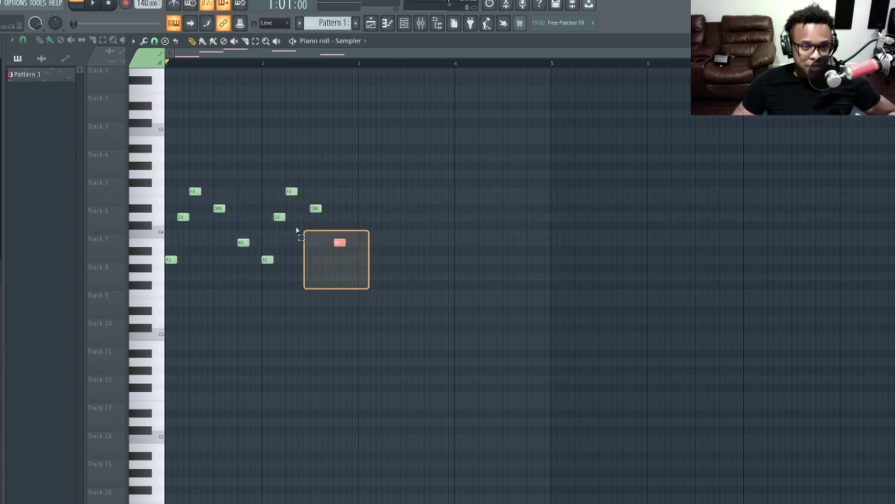
# Undo the copy in bar 2 and shorten the five notes in bar 1 to half their length
pyautogui.hotkey('ctrl', 'alt', 'z')
pyautogui.hotkey('ctrl', 'alt', 'z')
pyautogui.keyDown('ctrl'); pyautogui.click(191, 238); pyautogui.keyUp('ctrl')
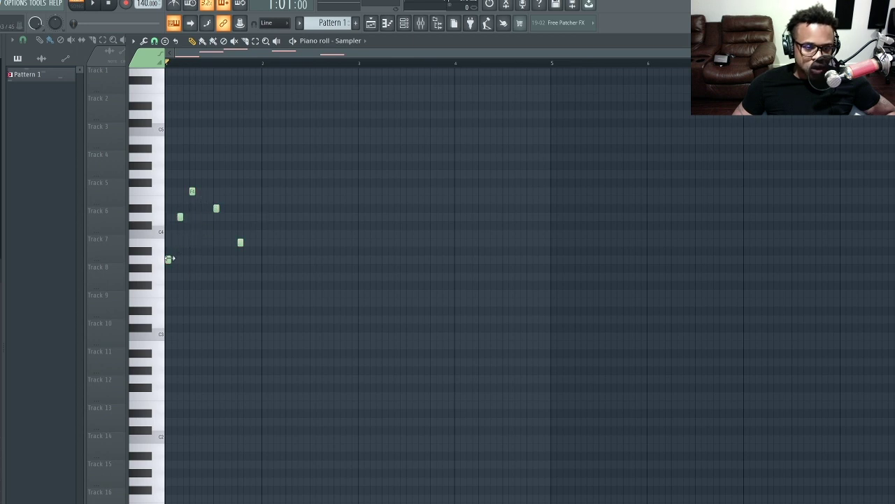
# Lengthen the A3, D4, F4 and D#4 notes one at a time to double their length
pyautogui.moveTo(172, 258); pyautogui.dragTo(177, 260)
pyautogui.moveTo(182, 217); pyautogui.dragTo(224, 208)
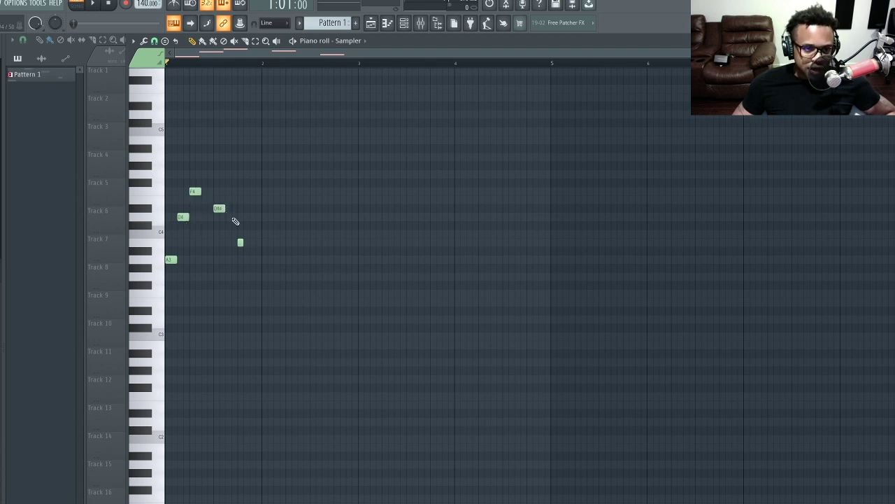
pyautogui.moveTo(263, 291); pyautogui.dragTo(130, 180)
# Undo the individual length changes on the A3, D4, F4 and D#4 notes
pyautogui.hotkey('ctrl', 'alt', 'z')
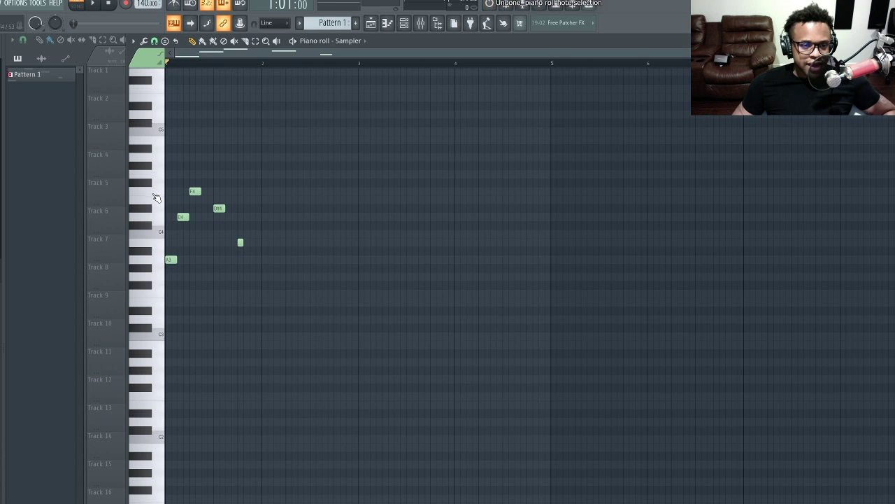
pyautogui.hotkey('ctrl', 'alt', 'z')
pyautogui.hotkey('ctrl', 'z')
pyautogui.hotkey('ctrl', 'z')
pyautogui.hotkey('ctrl', 'z')
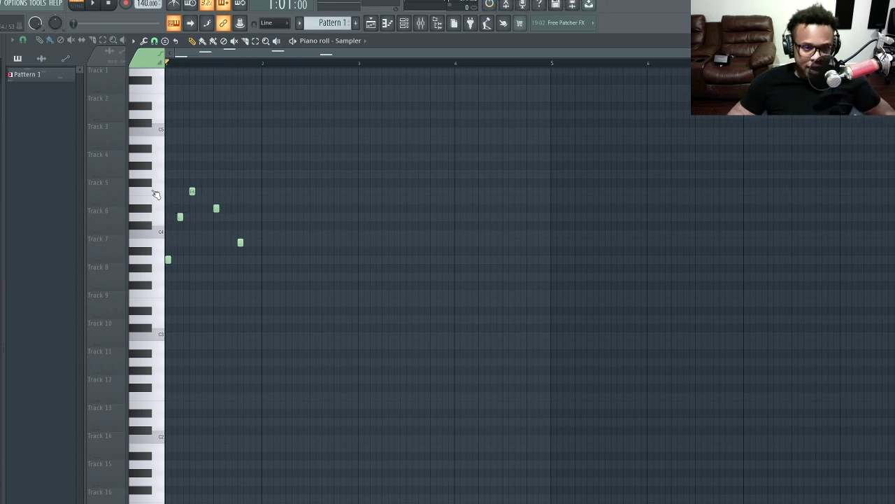
# Try legato on the five notes with B3 extended to the end of bar 1, and undo both changes
pyautogui.hotkey('ctrl', 'l')
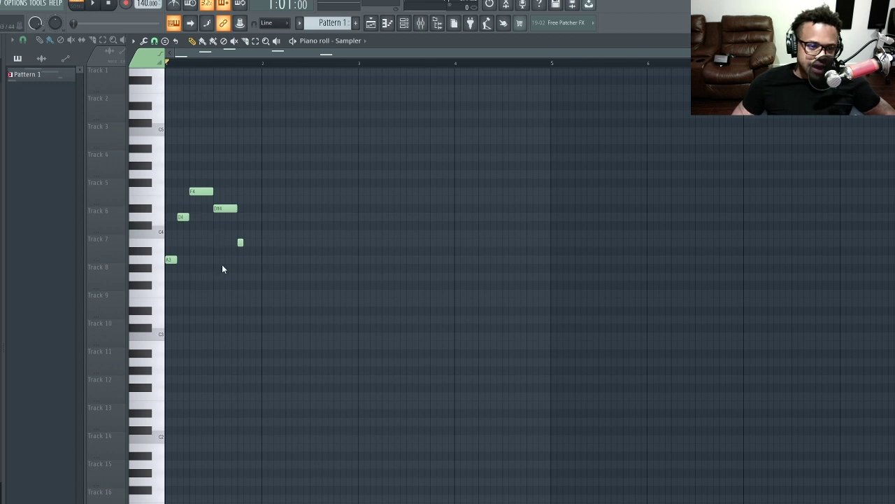
pyautogui.moveTo(243, 242); pyautogui.dragTo(262, 243)
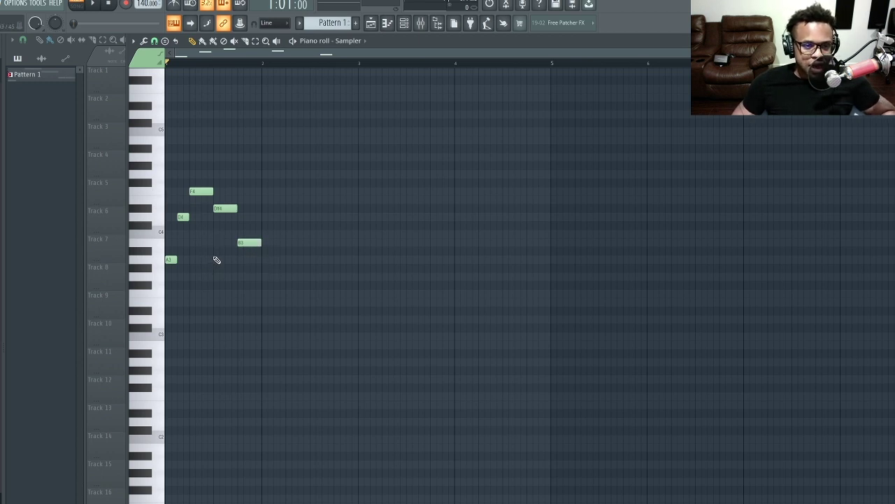
pyautogui.hotkey('ctrl', 'z')
pyautogui.hotkey('ctrl', 'z')
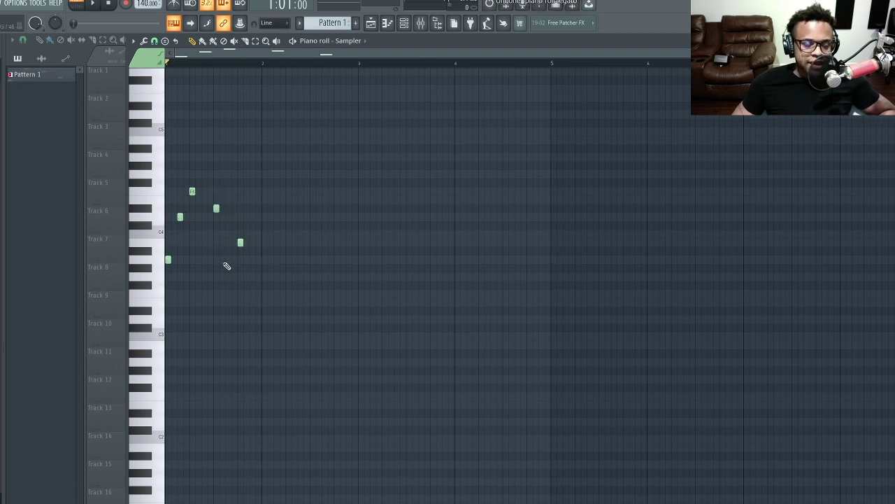
# Try stretching all five selected notes together to more than three bars long, and undo it
pyautogui.hotkey('ctrl', 'a')
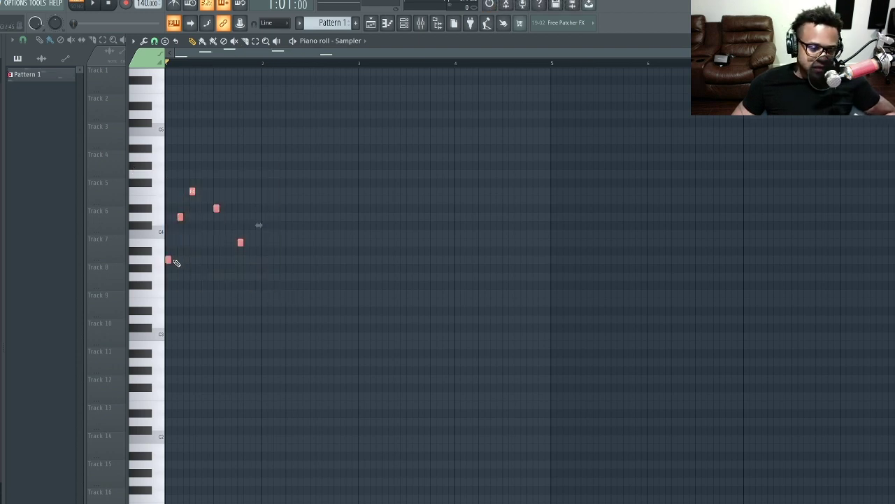
pyautogui.moveTo(170, 260); pyautogui.dragTo(493, 261)
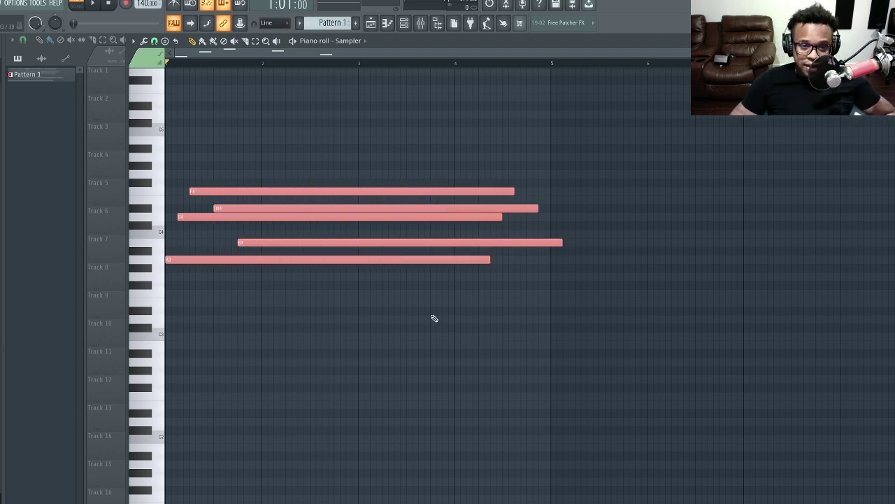
pyautogui.hotkey('ctrl', 'z')
# Clear the five-note phrase and place a chord of D4, G4 and C5 at the start of bar 1
pyautogui.keyDown('ctrl'); pyautogui.click(275, 307); pyautogui.keyUp('ctrl')
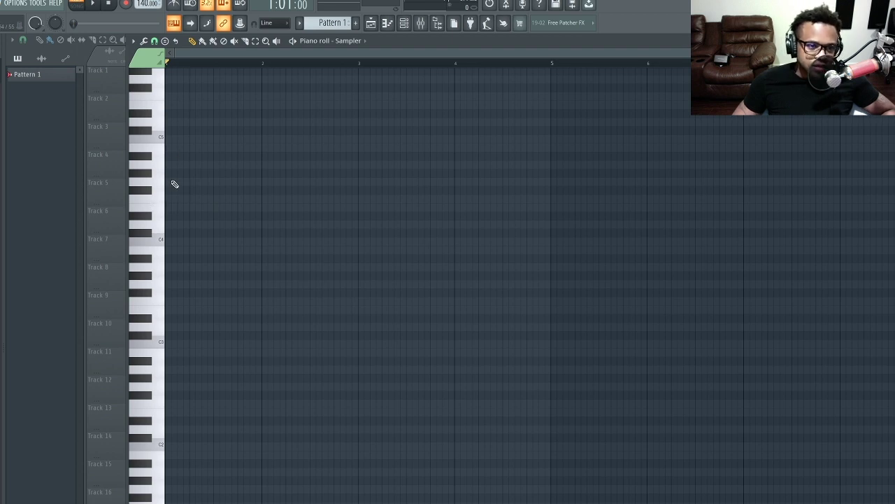
pyautogui.click(175, 182)
pyautogui.click(175, 139)
pyautogui.click(175, 224)
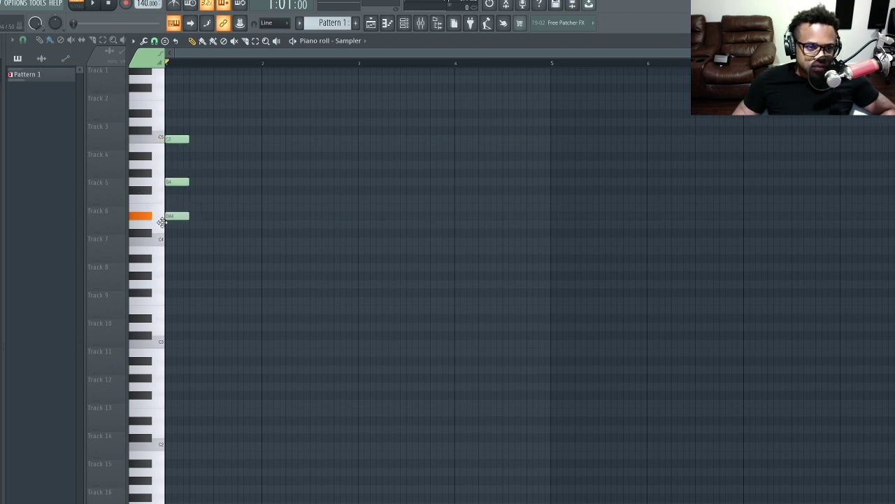
# Repeat the D4, G4 and C5 chord in the middle of bar 1 and at the start of bar 2
pyautogui.moveTo(203, 254); pyautogui.dragTo(221, 142)
pyautogui.moveTo(253, 237); pyautogui.dragTo(268, 147)
pyautogui.click(267, 114)
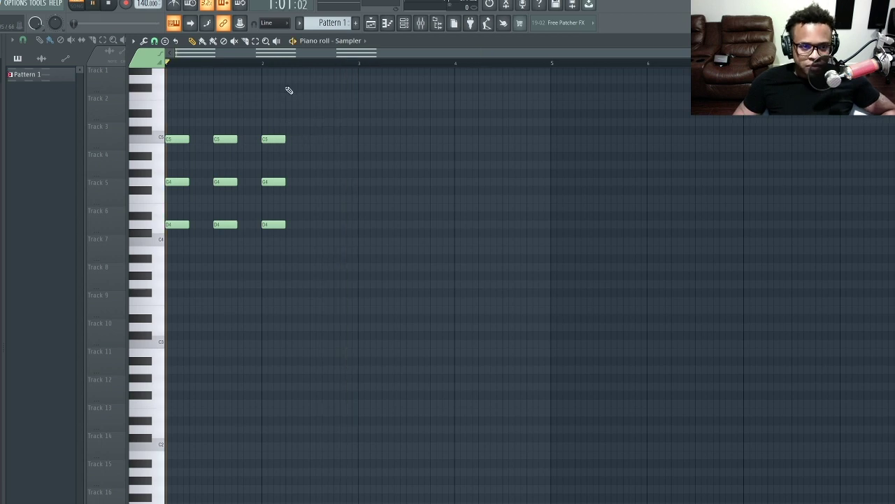
# Play back the three-chord pattern from the start and stop it
pyautogui.press('space')
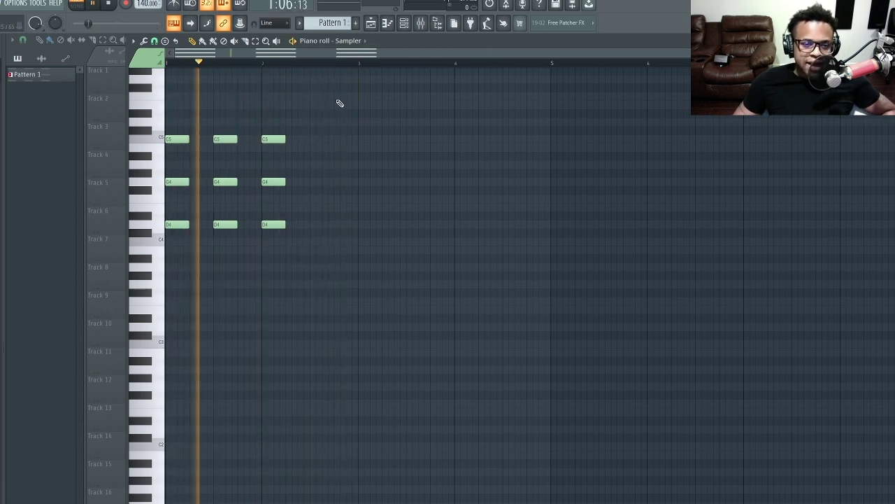
pyautogui.press('space')
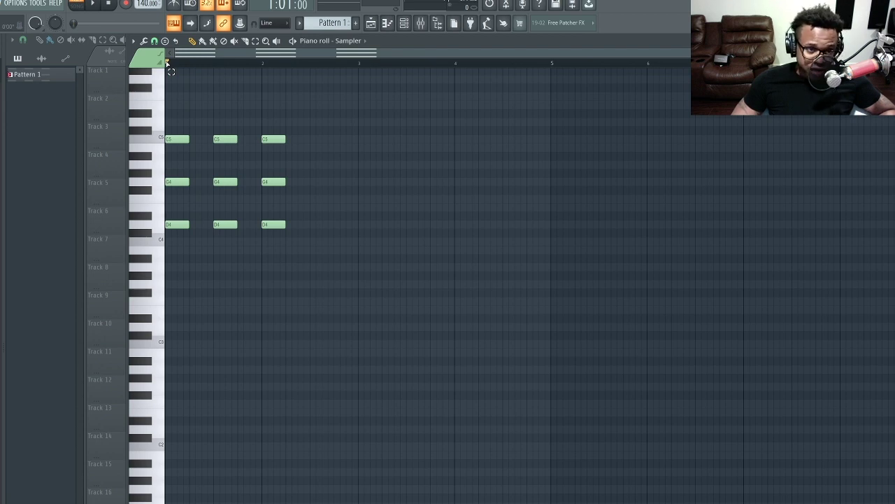
# Make a time selection from the start of bar 1 to the end of the third chord and play it back
pyautogui.moveTo(167, 62); pyautogui.dragTo(285, 85)
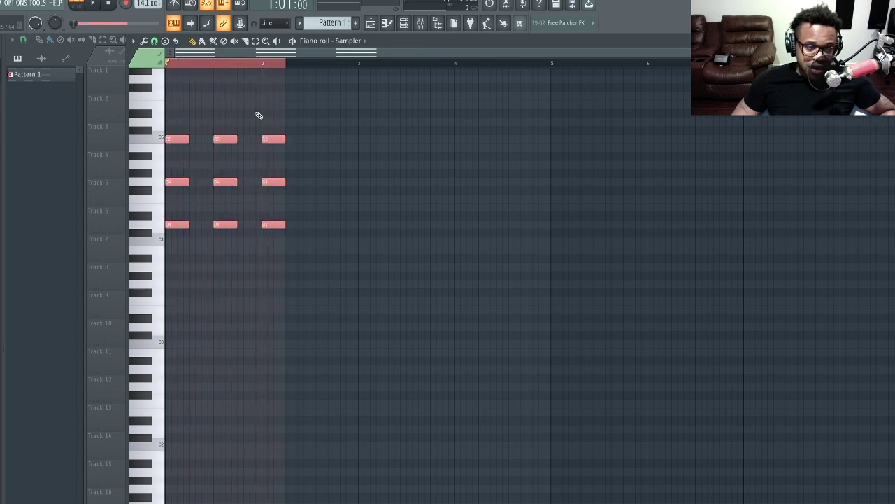
pyautogui.press('space')
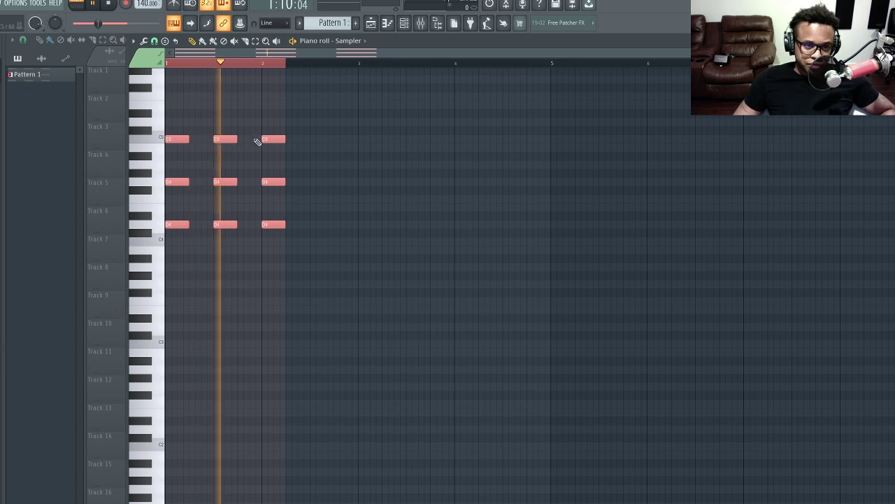
pyautogui.press('space')
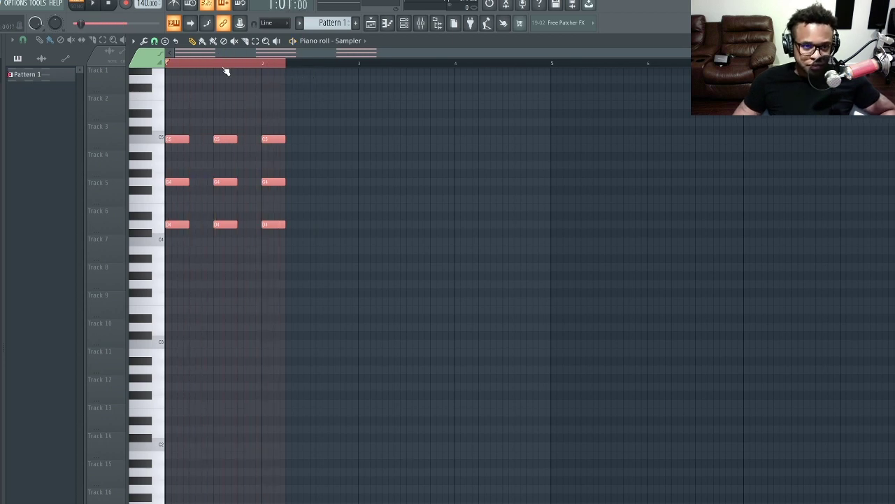
# Clear the time selection over the three chords and check the piano roll's snap options
pyautogui.click(224, 66)
pyautogui.click(155, 40)
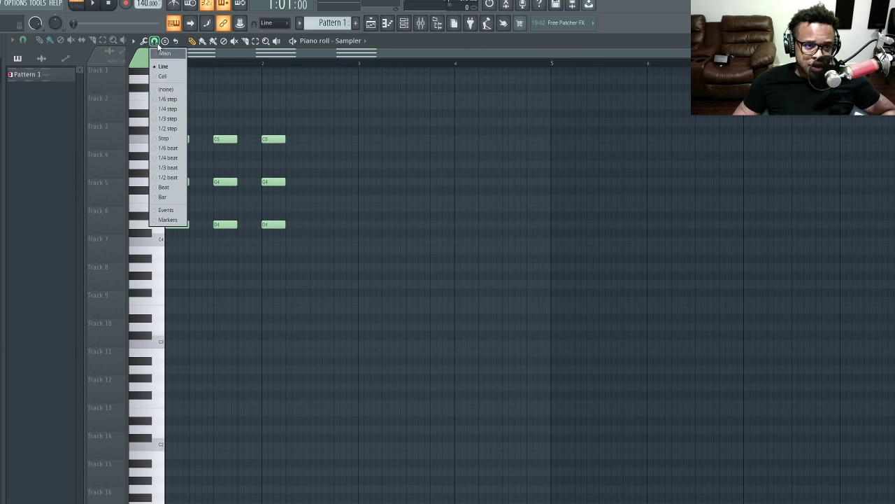
pyautogui.click(156, 44)
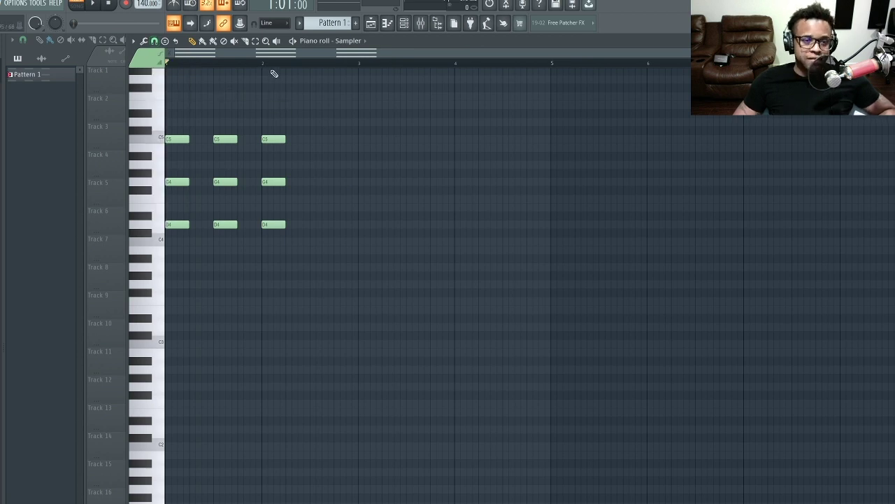
# Make a time selection from the start of bar 1 to the end of the third chord, clear it and recheck the snap options
pyautogui.scroll(3, 287, 94)
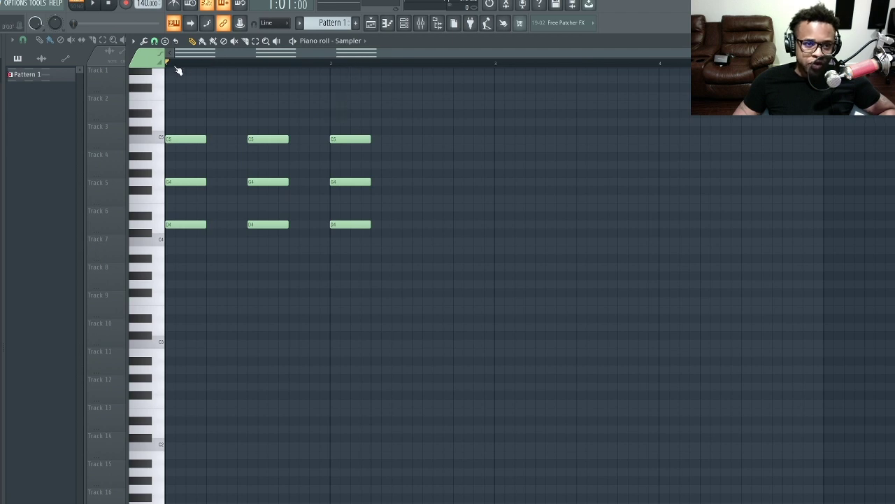
pyautogui.moveTo(170, 65); pyautogui.dragTo(376, 100)
pyautogui.scroll(7, 385, 99)
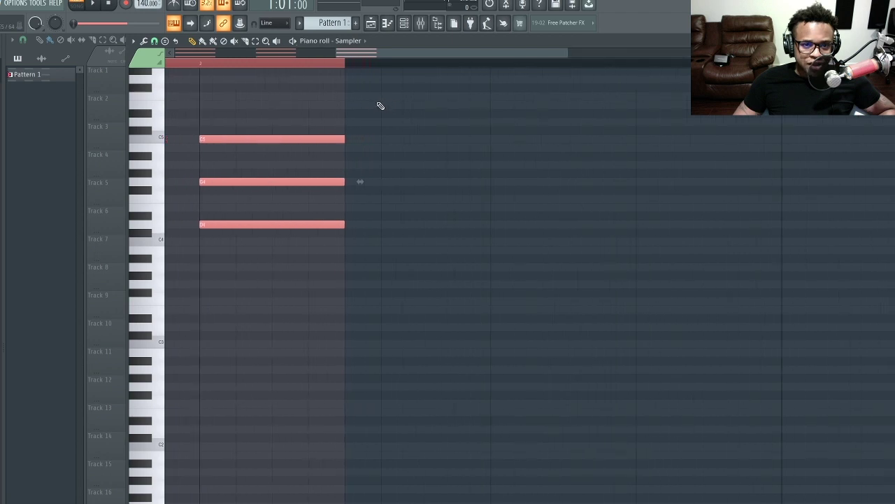
pyautogui.keyDown('ctrl'); pyautogui.click(321, 68); pyautogui.keyUp('ctrl')
pyautogui.scroll(-6, 329, 108)
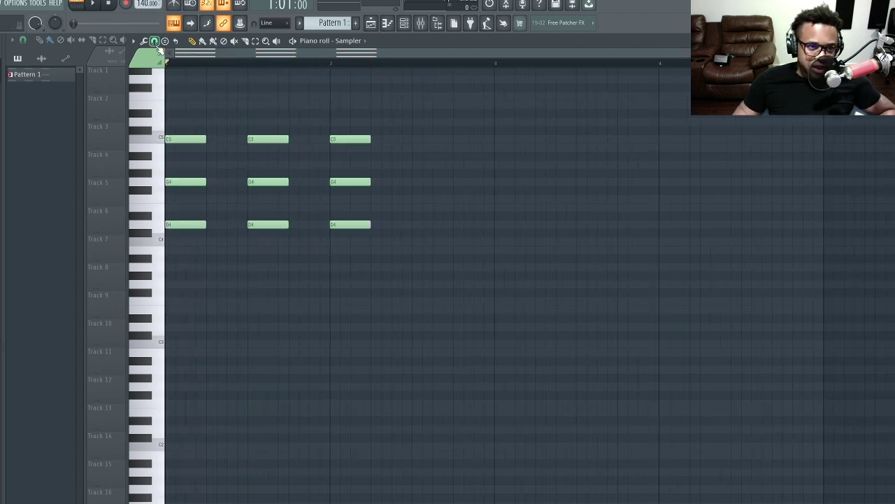
pyautogui.click(155, 42)
pyautogui.click(155, 42)
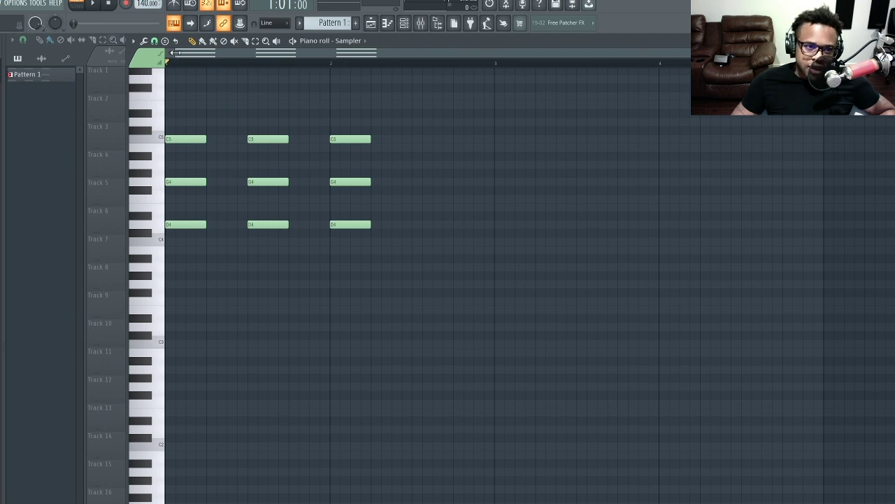
pyautogui.moveTo(174, 52)
pyautogui.mouseDown()
pyautogui.moveTo(320, 70)
pyautogui.moveTo(108, 76)
pyautogui.mouseUp()
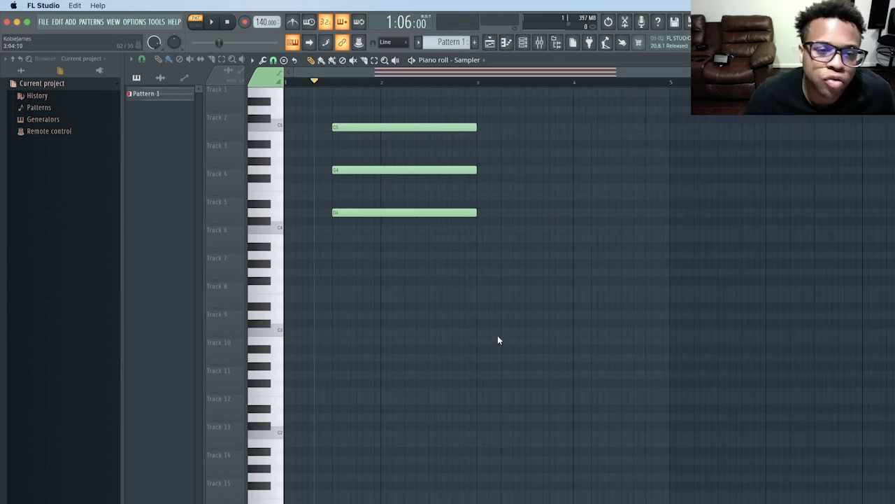
pyautogui.scroll(2, 498, 336)
pyautogui.scroll(3, 498, 340)
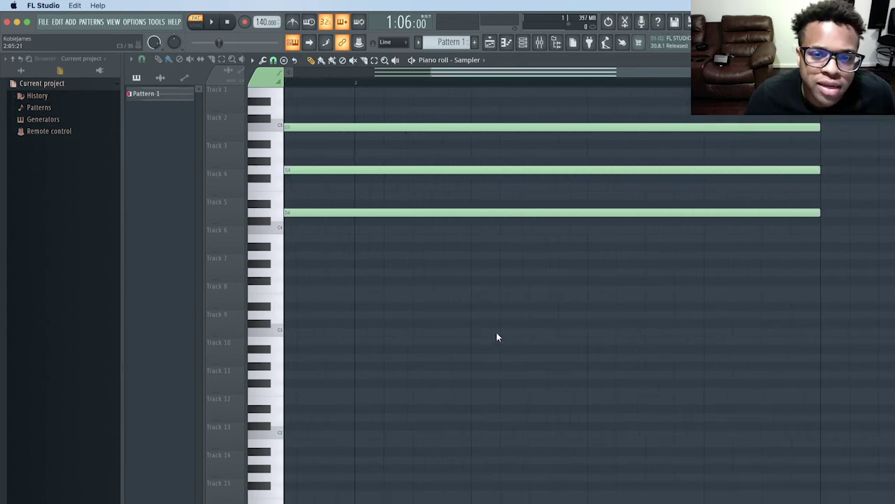
pyautogui.scroll(-3, 491, 342)
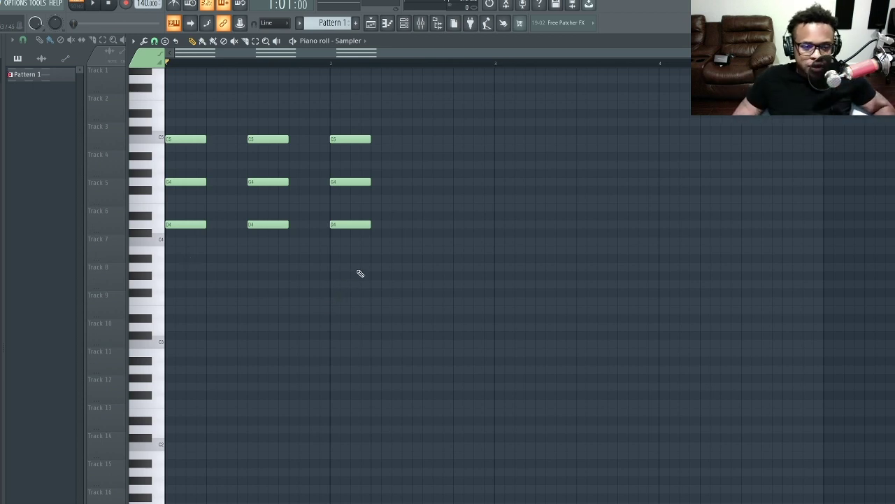
# Select the three D4 notes and repeatedly shift them a semitone down to C#4 and up to D#4, ending on D4
pyautogui.moveTo(364, 270); pyautogui.dragTo(171, 222)
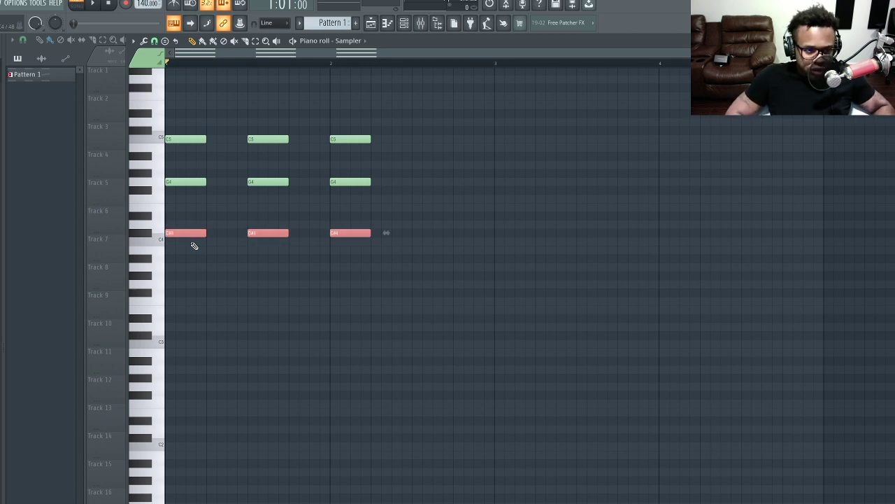
pyautogui.press('Up')
pyautogui.press('Down')
pyautogui.press('Up')
pyautogui.press('Down')
pyautogui.press('Up')
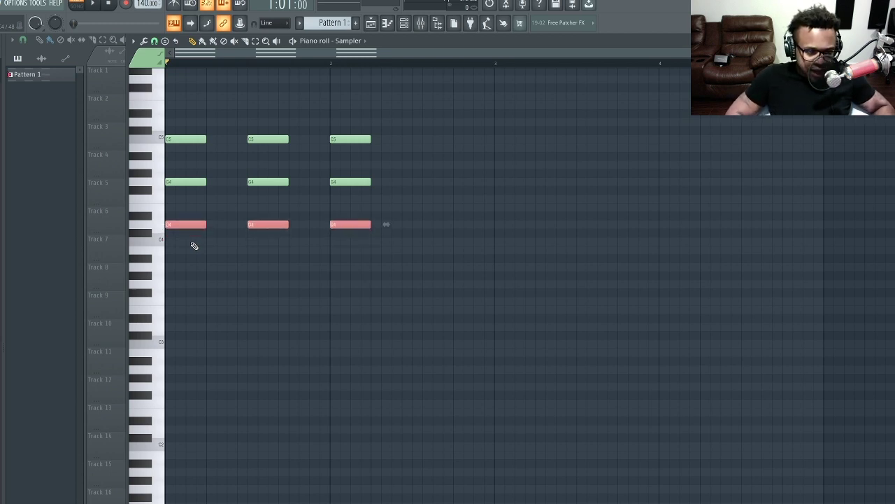
pyautogui.press('Down')
pyautogui.press('Up')
pyautogui.press('Down')
pyautogui.press('Up')
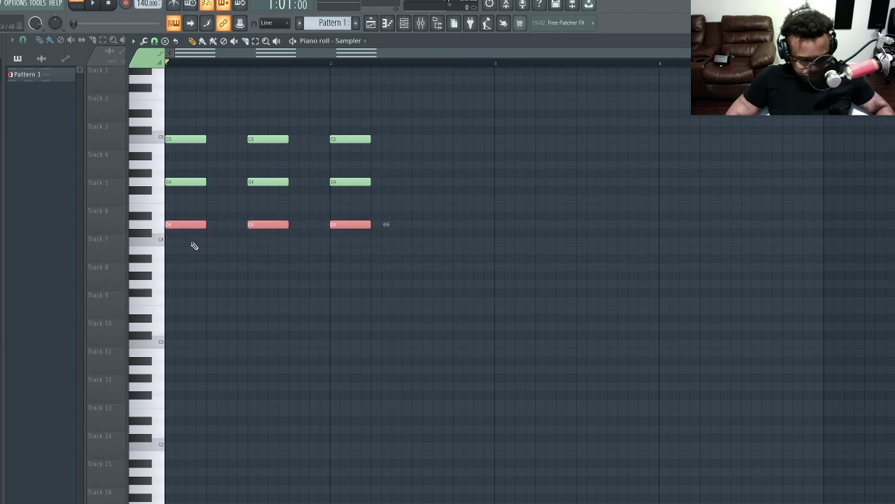
pyautogui.press('Down')
pyautogui.press('Up')
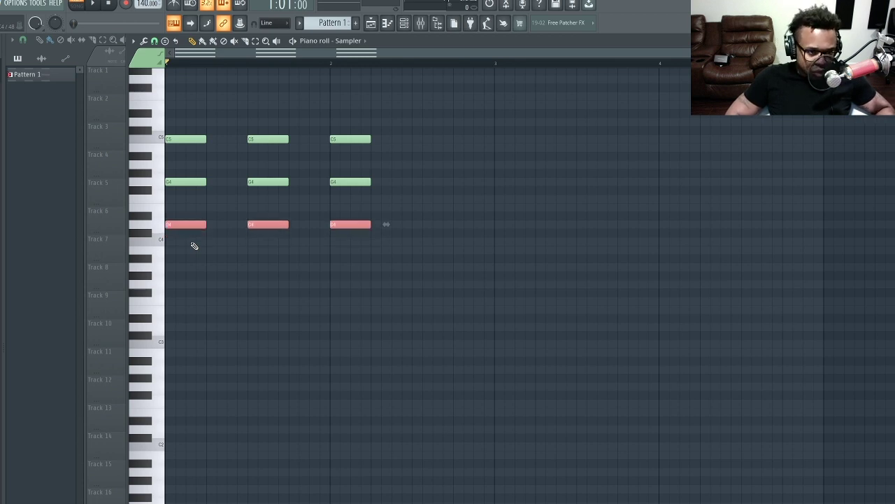
pyautogui.press('Up')
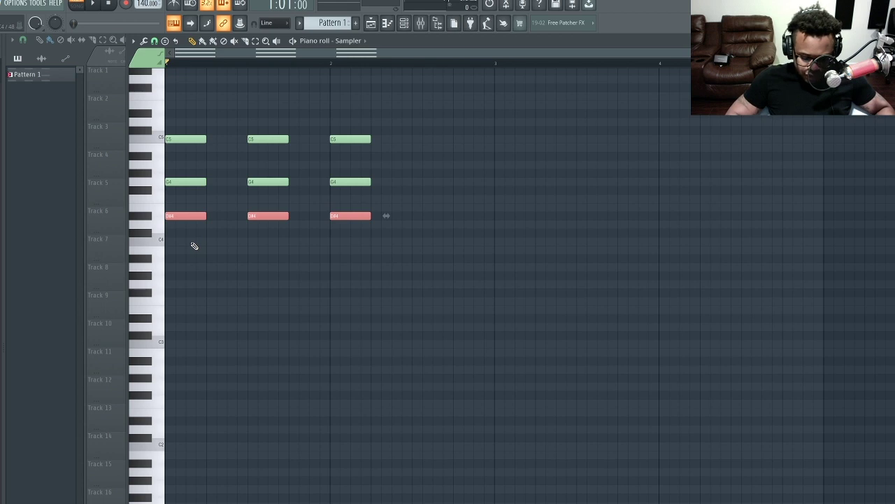
pyautogui.press('Down')
pyautogui.press('Up')
pyautogui.press('Down')
pyautogui.press('Down')
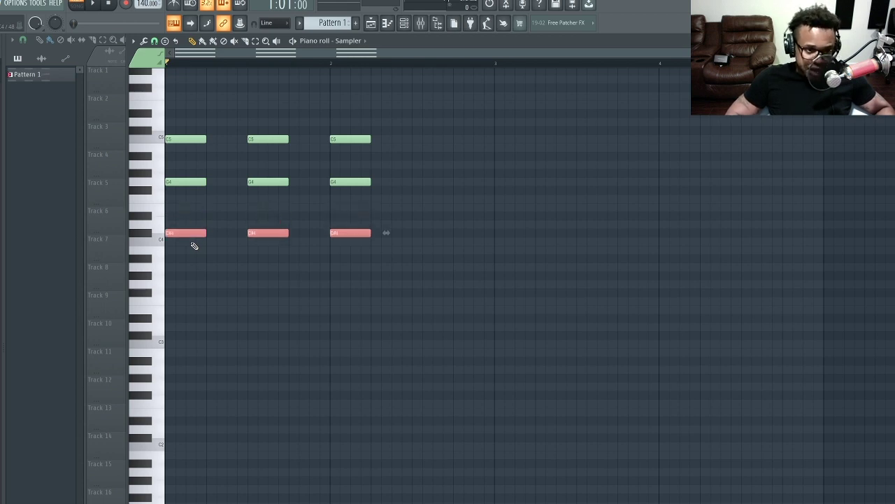
pyautogui.press('Up')
pyautogui.press('Up')
pyautogui.press('Down')
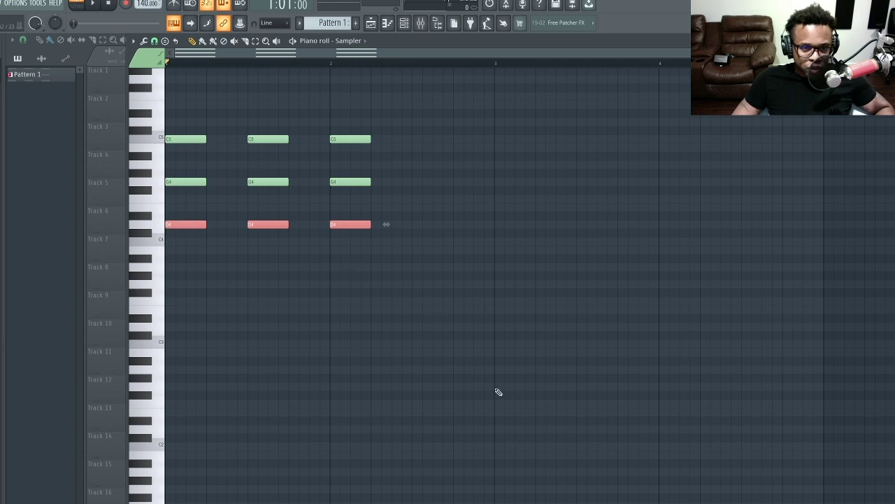
# Transpose the three selected D4 notes up one octave to D5 and back down to D4
pyautogui.scroll(3, 415, 369)
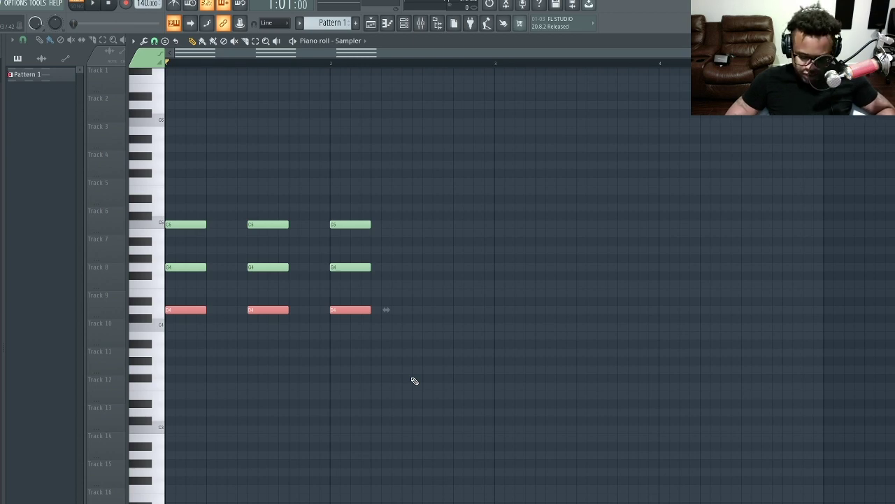
pyautogui.hotkey('ctrl', 'Up')
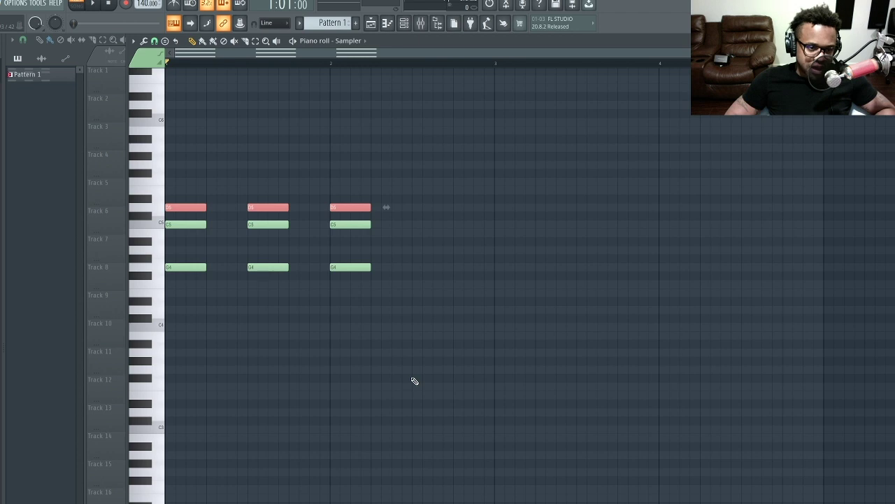
pyautogui.hotkey('ctrl', 'Down')
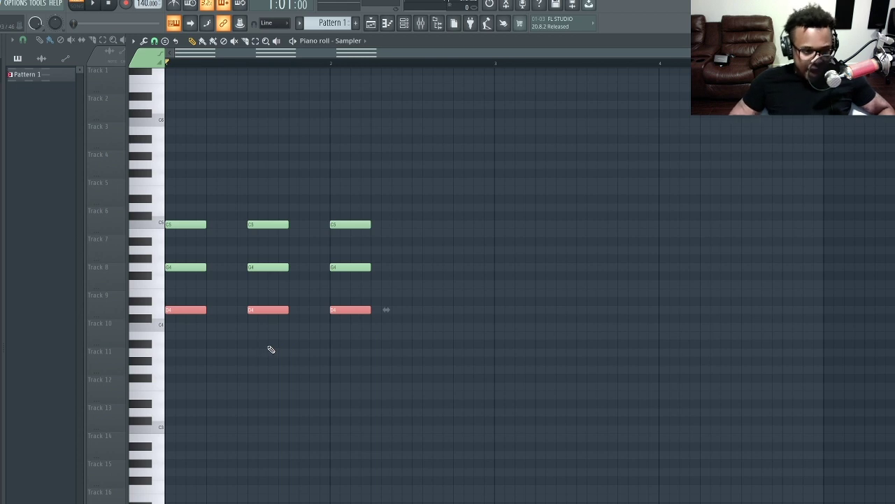
# Move the first D4 note slightly later, select only that note and nudge it back to the start of bar 1
pyautogui.keyDown('ctrl'); pyautogui.click(229, 337); pyautogui.keyUp('ctrl')
pyautogui.moveTo(178, 310); pyautogui.dragTo(175, 314)
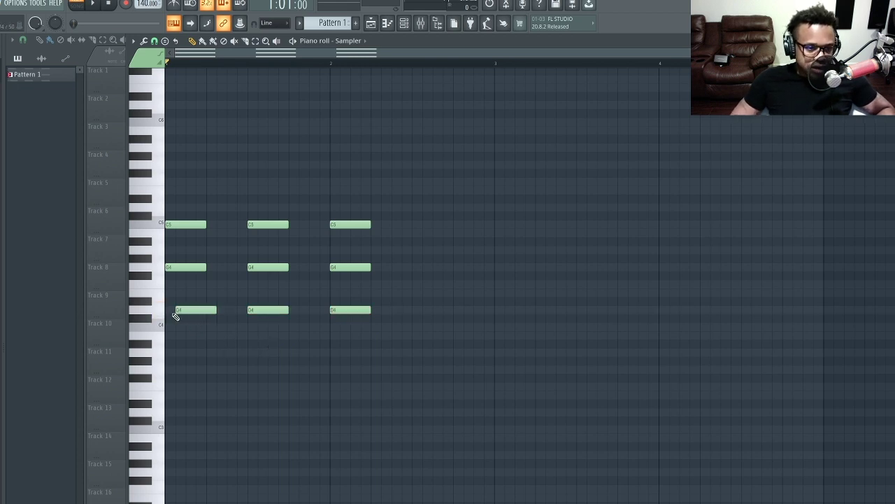
pyautogui.keyDown('ctrl'); pyautogui.click(193, 309); pyautogui.keyUp('ctrl')
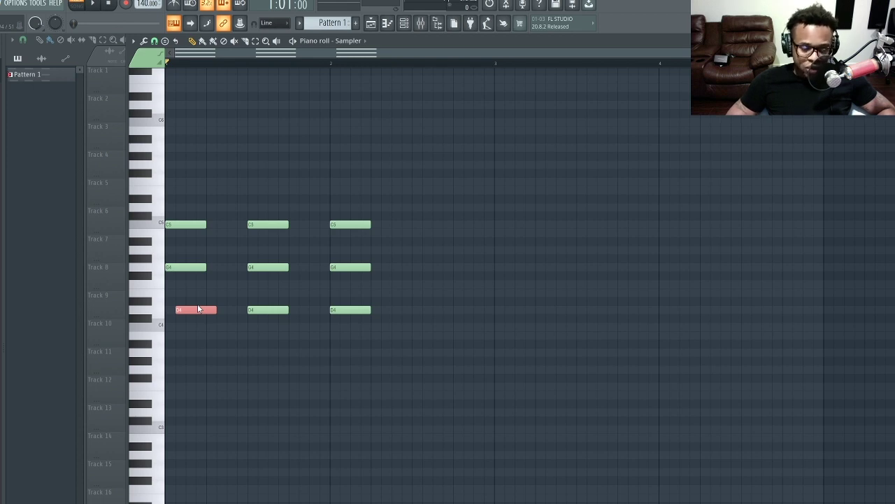
pyautogui.hotkey('shift', 'Left')
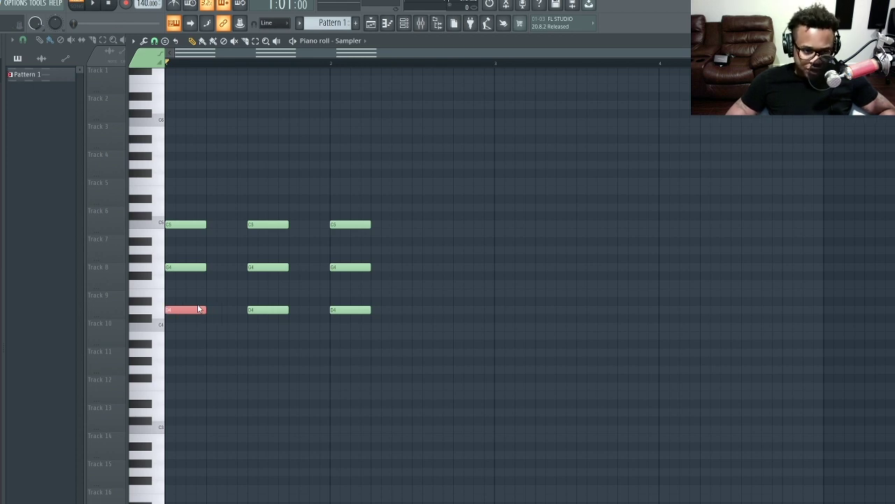
# Shift the first low note off position again, return it to D4, quantize it to the start of bar 1 and deselect it
pyautogui.hotkey('ctrl', 'z')
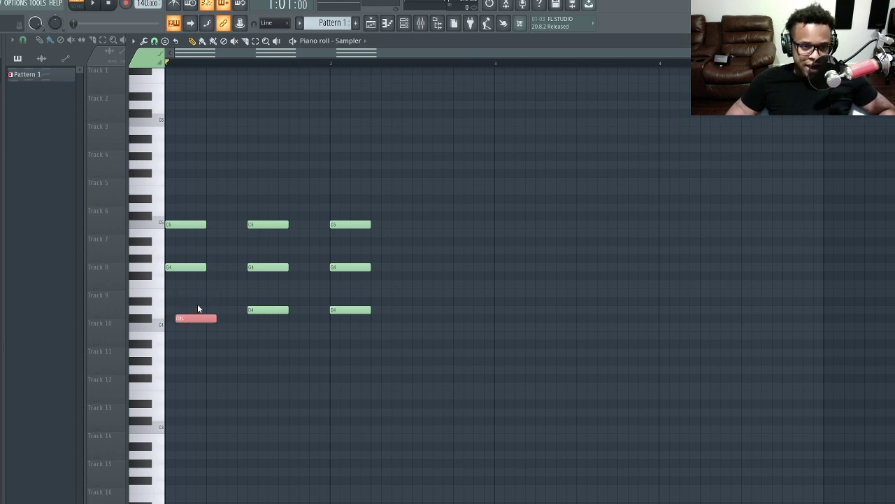
pyautogui.press('Up')
pyautogui.hotkey('ctrl', 'q')
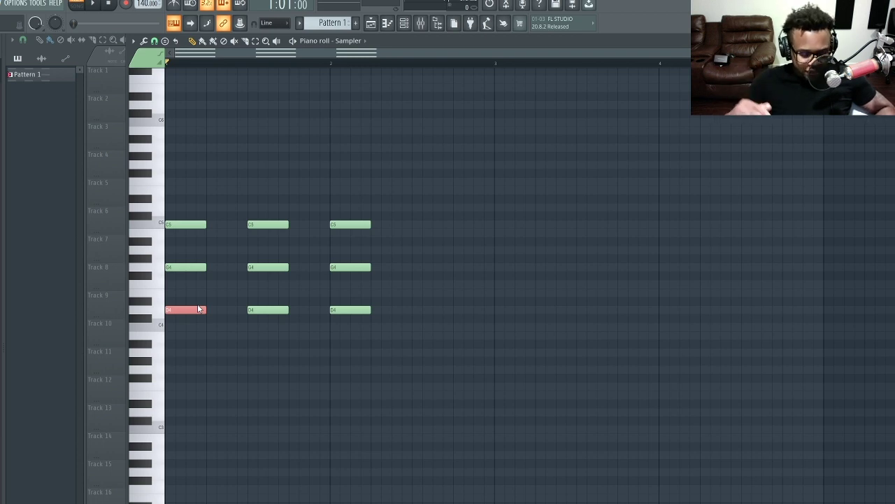
pyautogui.hotkey('ctrl', 'd')
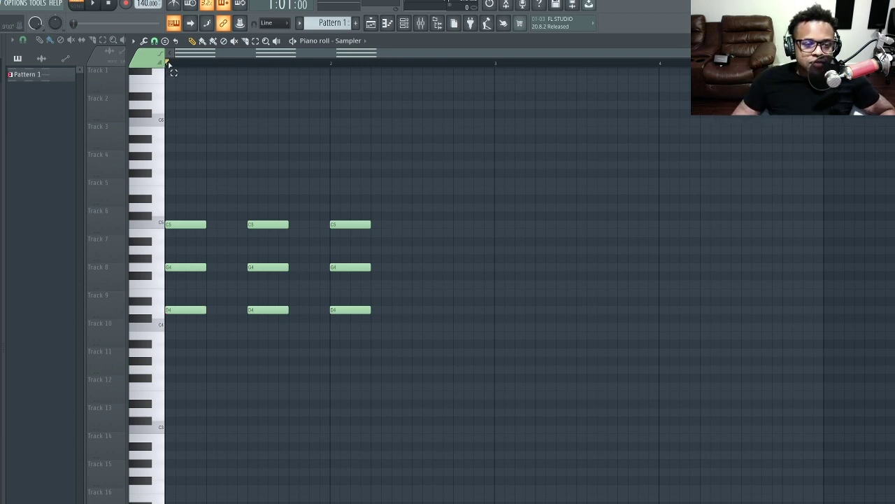
# Make a time selection from the start of bar 1 to bar 4 and move its start to the end of the third chord
pyautogui.moveTo(168, 65); pyautogui.dragTo(662, 89)
pyautogui.click(348, 65)
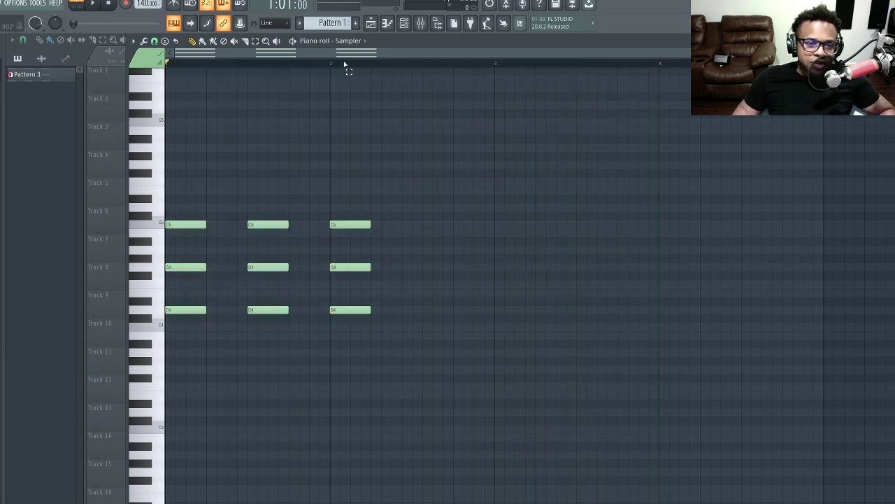
pyautogui.moveTo(169, 66); pyautogui.dragTo(658, 104)
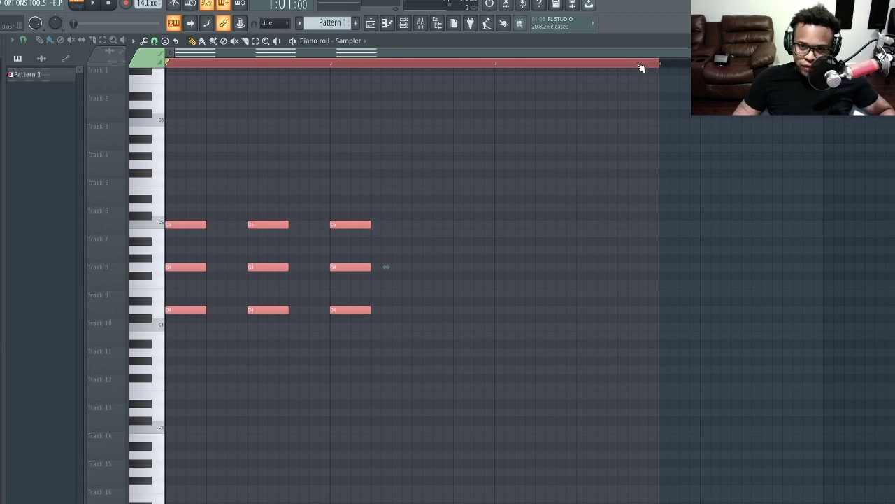
pyautogui.moveTo(651, 66); pyautogui.dragTo(660, 65)
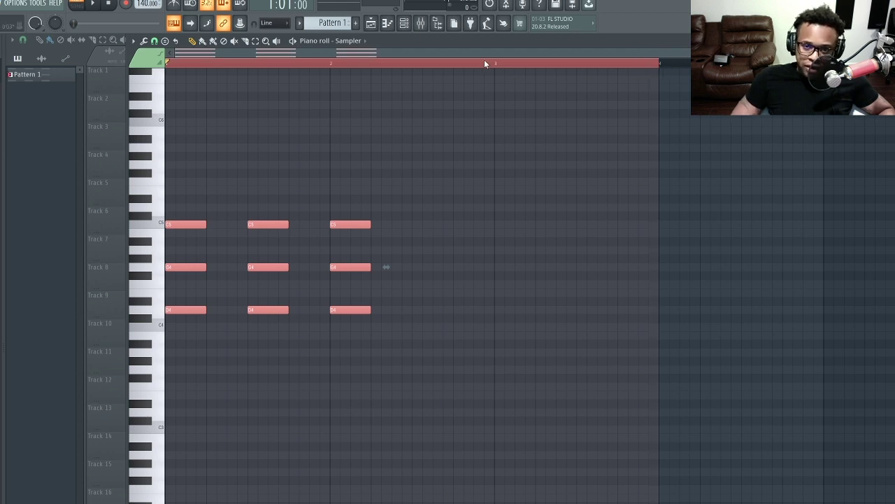
pyautogui.click(372, 65)
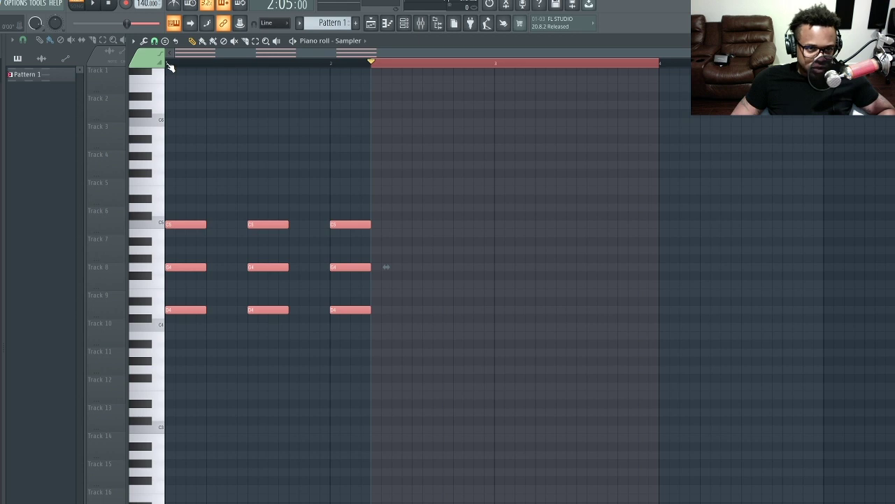
# Make a time selection from the start of bar 1 to bar 3 and shorten its end to the end of the third chord
pyautogui.moveTo(170, 67); pyautogui.dragTo(497, 84)
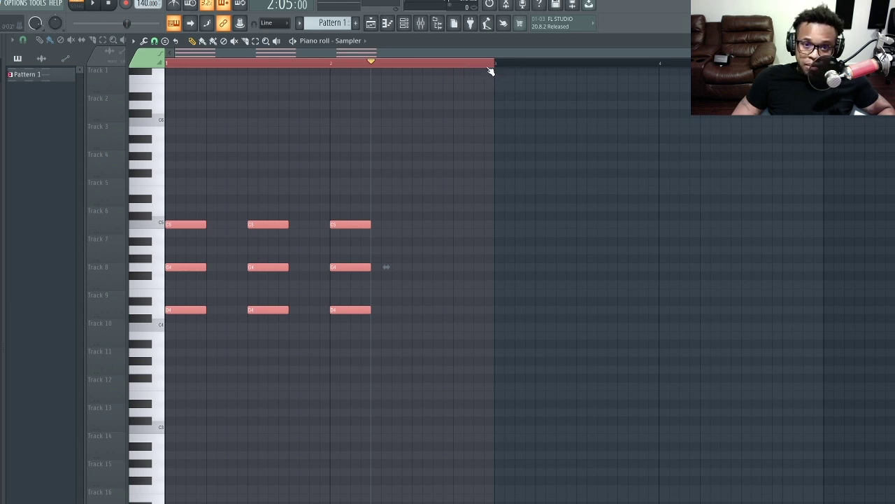
pyautogui.moveTo(491, 67); pyautogui.dragTo(375, 79)
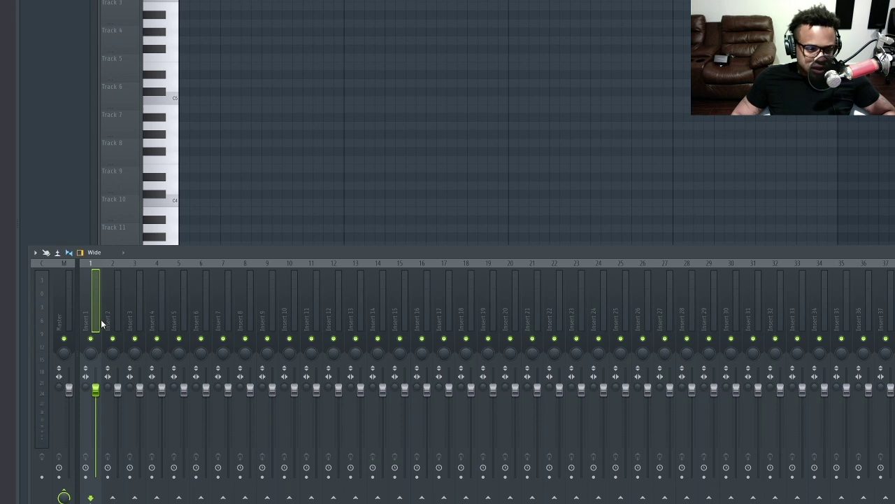
# Solo the Insert 1 mixer track, then turn all mixer tracks back on
pyautogui.press('s')
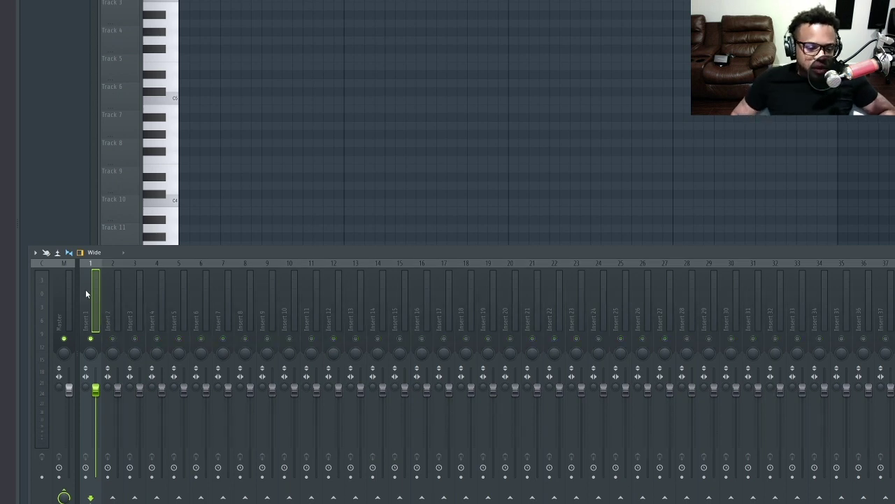
pyautogui.hotkey('alt', 's')
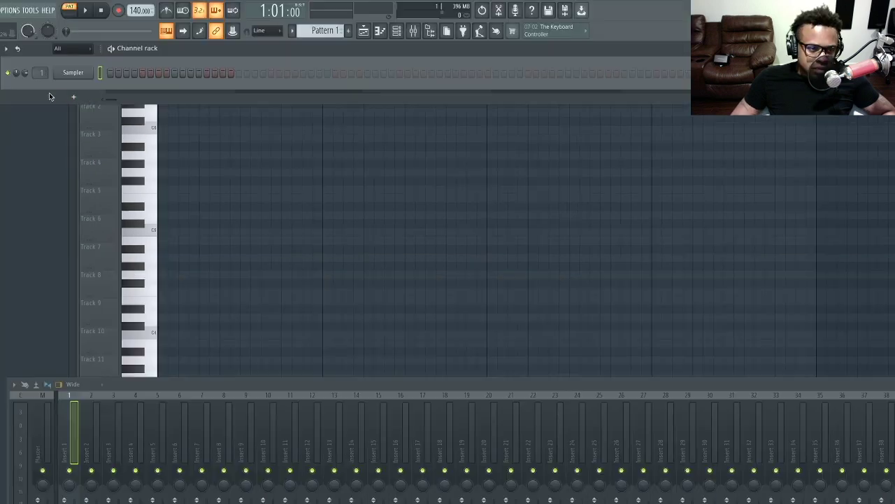
# Add a FLEX instrument to the channel rack
pyautogui.click(70, 97)
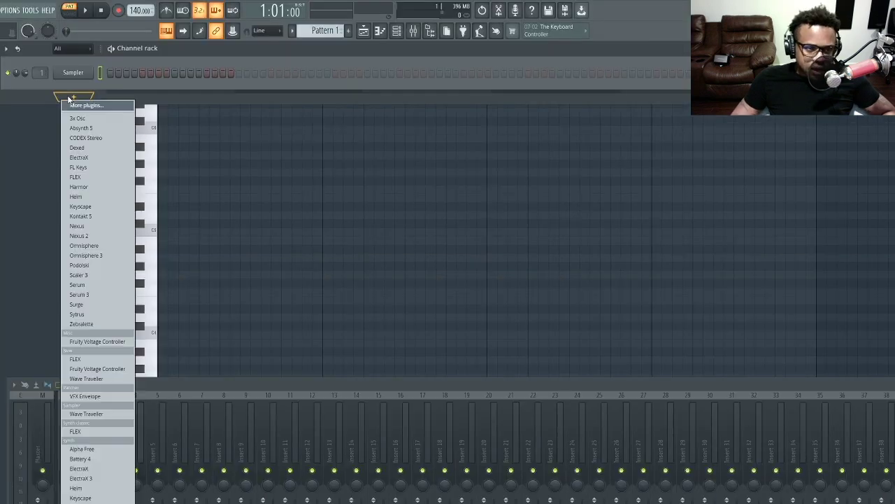
pyautogui.click(87, 177)
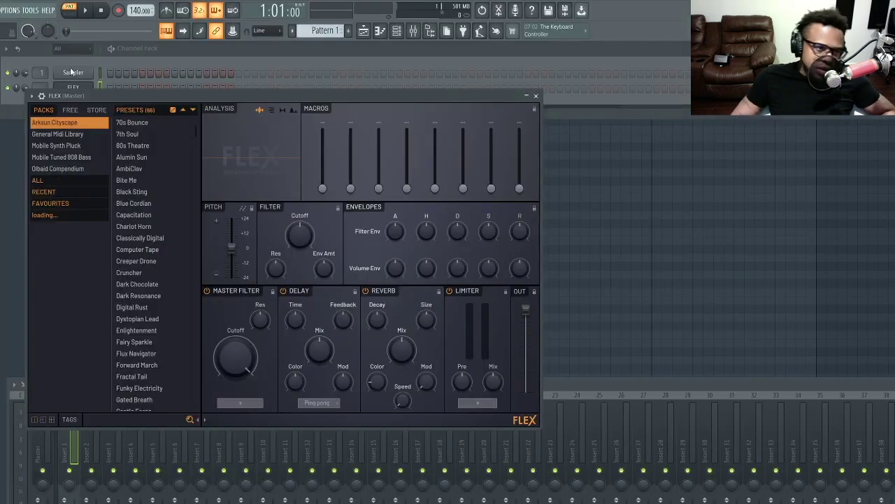
# Move the FLEX window clear of the channel rack and select the Sampler and FLEX channels together
pyautogui.moveTo(147, 89); pyautogui.dragTo(475, 129)
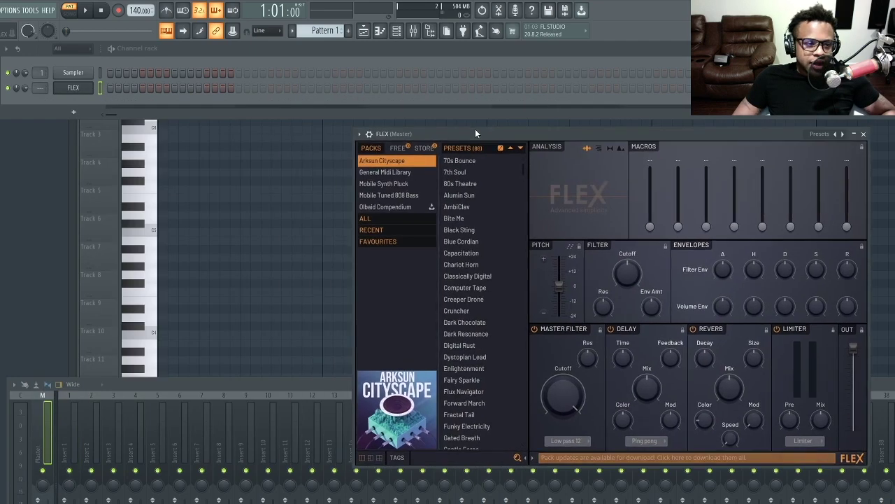
pyautogui.click(101, 87)
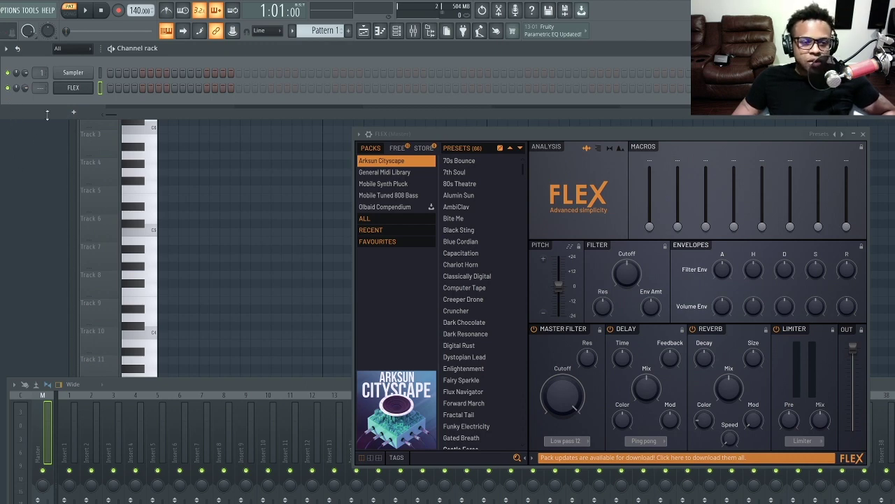
pyautogui.click(99, 73)
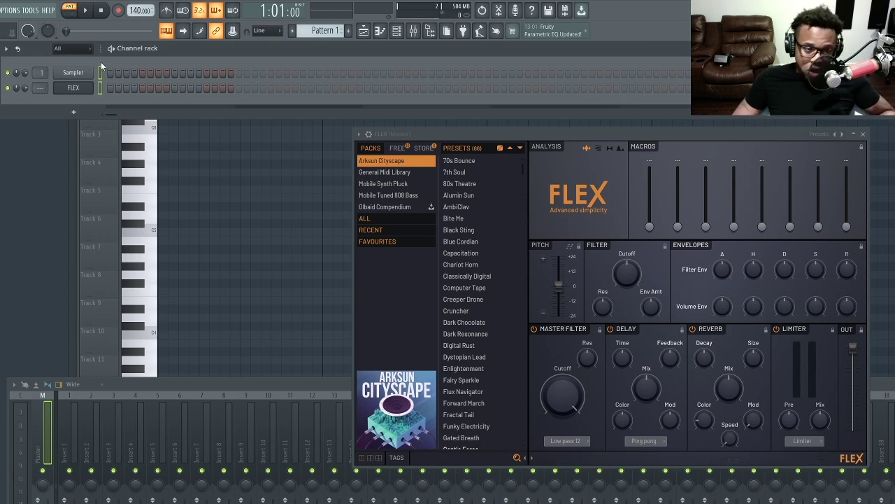
# Add a second FLEX instrument to the channel rack and move its window clear of the channels
pyautogui.click(74, 112)
pyautogui.click(95, 176)
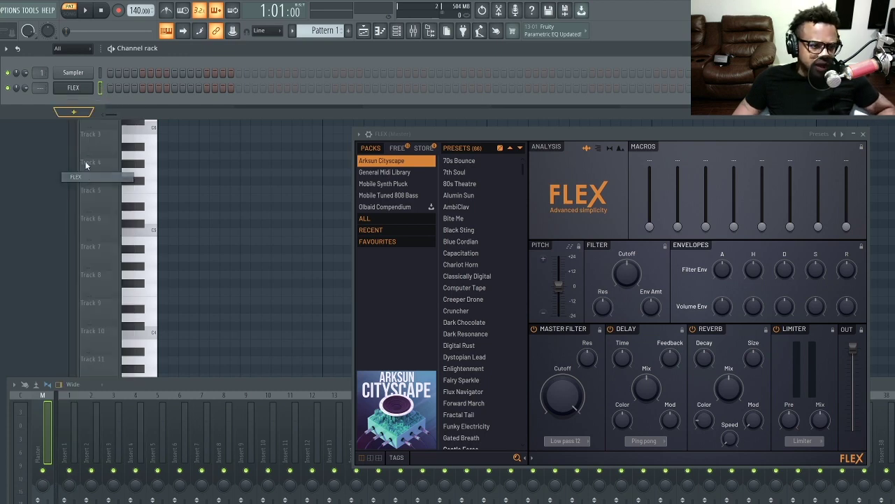
pyautogui.moveTo(163, 109); pyautogui.dragTo(320, 205)
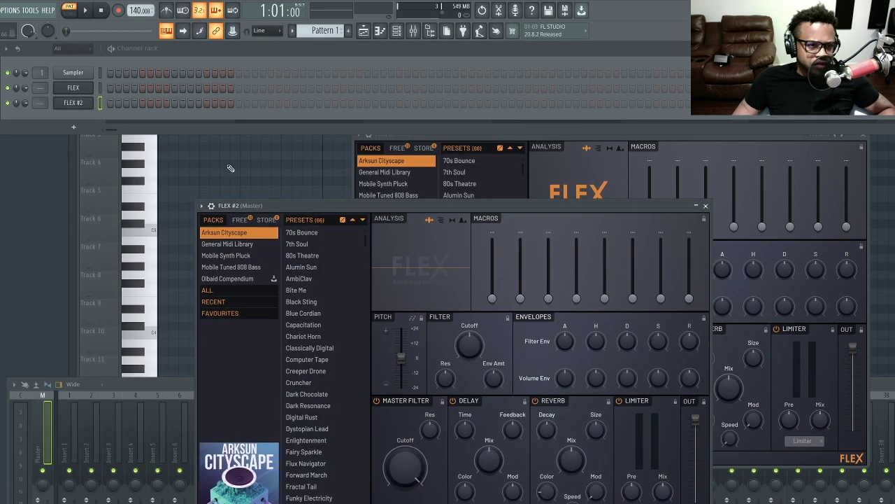
# Try different channel selections in the channel rack, finishing with Sampler, FLEX and FLEX #2 all selected
pyautogui.click(100, 89)
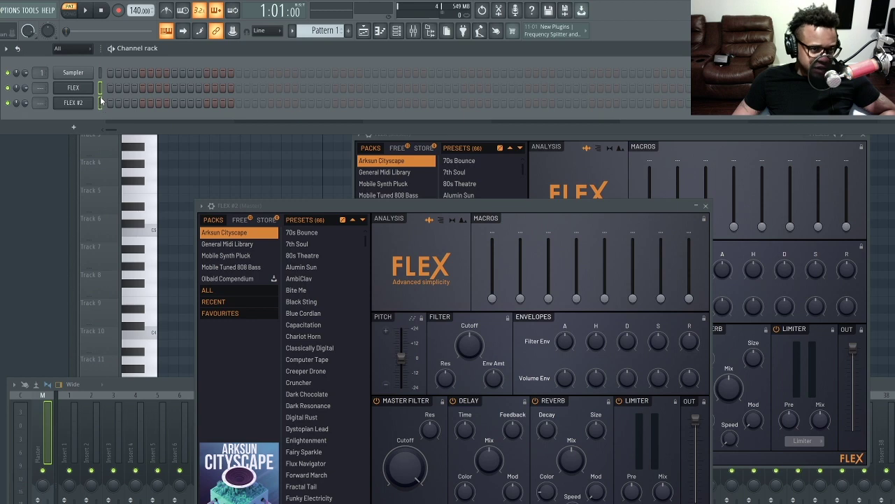
pyautogui.doubleClick(101, 89)
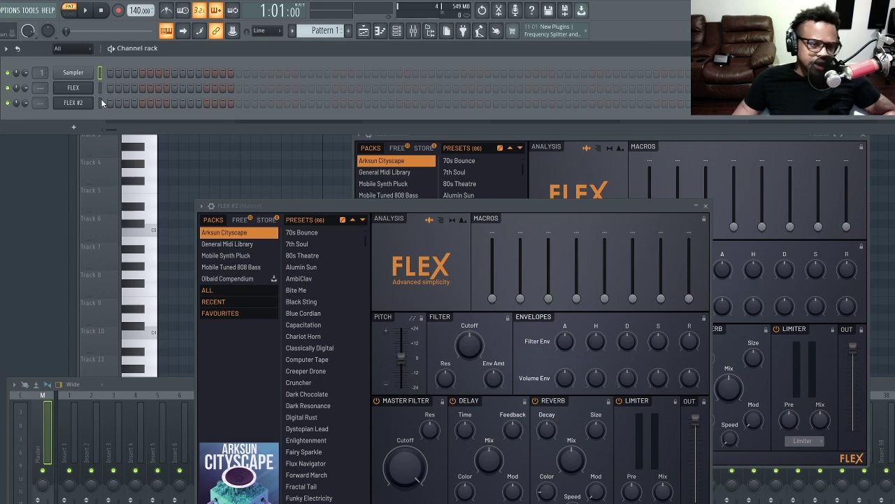
pyautogui.doubleClick(101, 73)
pyautogui.doubleClick(100, 74)
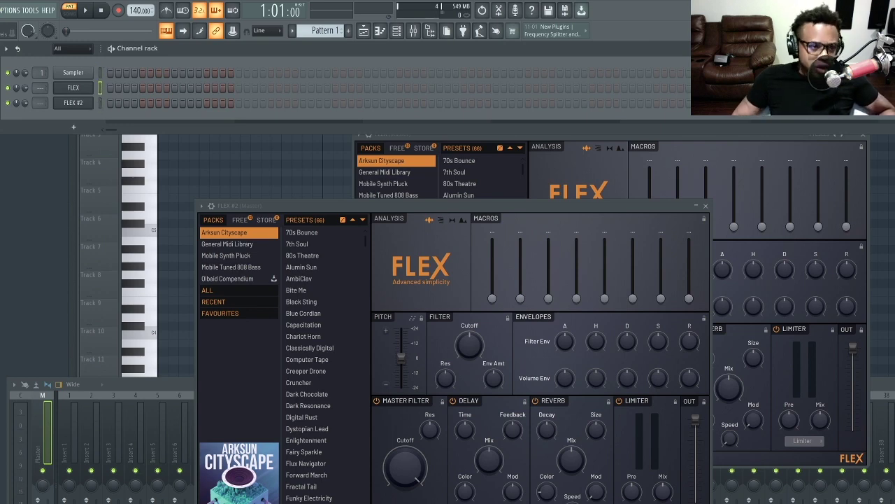
pyautogui.click(101, 102)
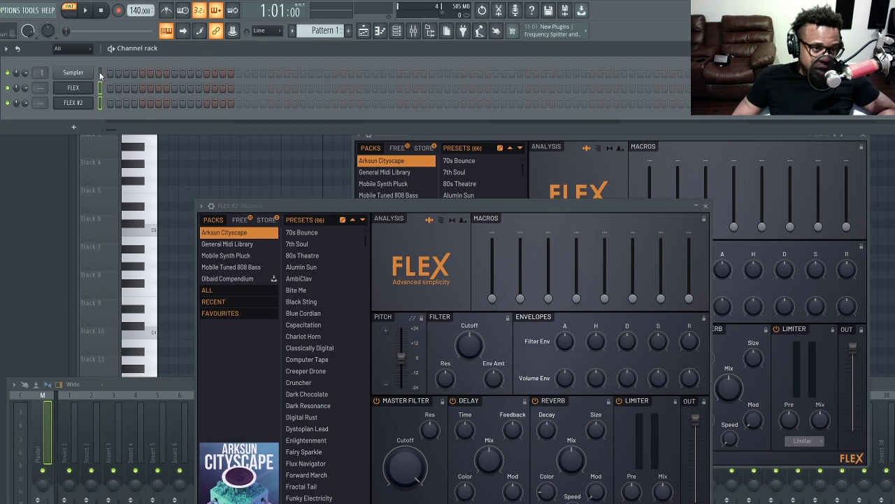
pyautogui.click(101, 70)
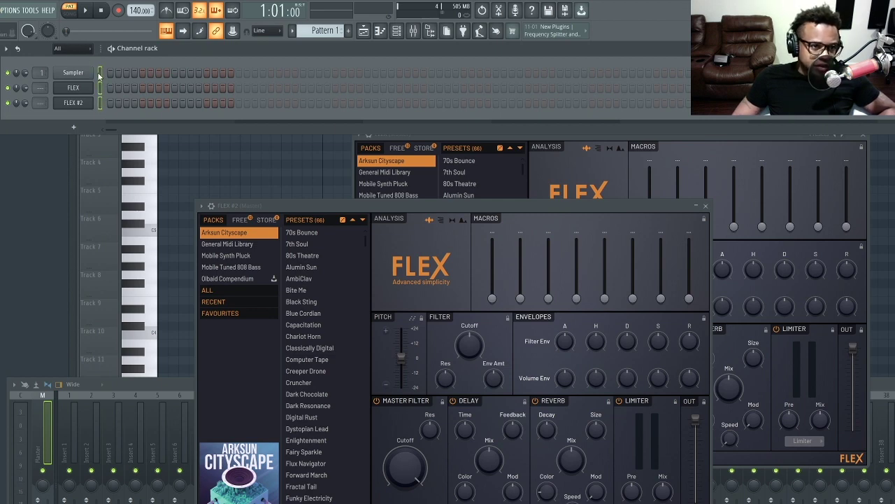
# Mute the three selected channels in the channel rack, then unmute them
pyautogui.click(6, 49)
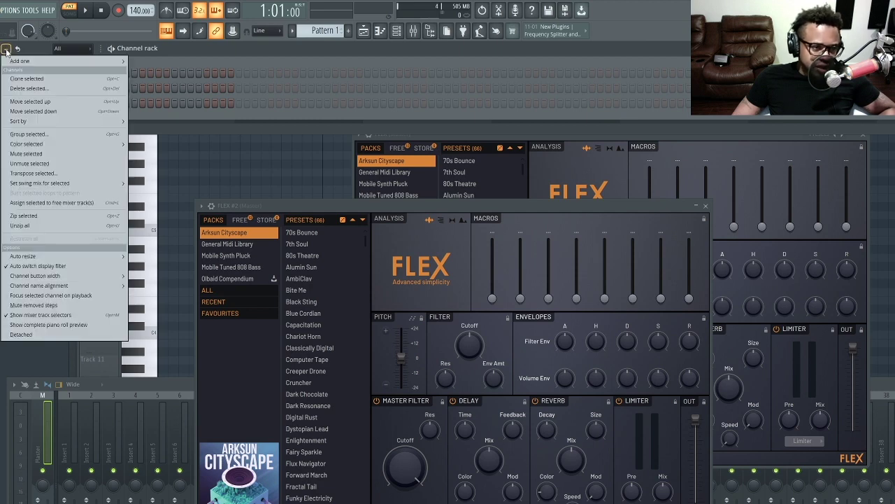
pyautogui.click(39, 155)
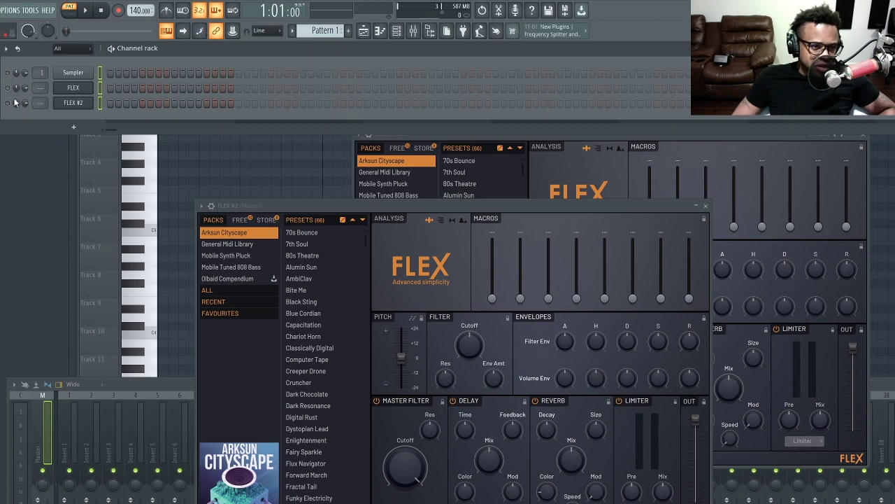
pyautogui.click(6, 49)
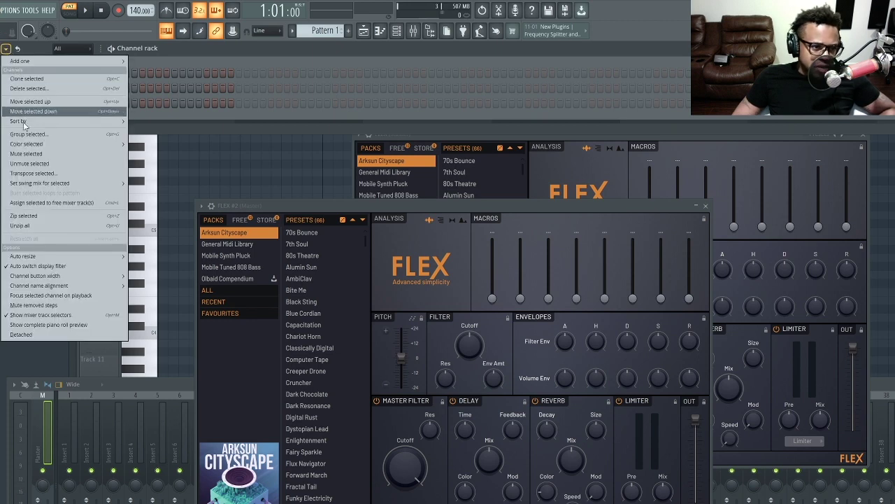
pyautogui.click(37, 164)
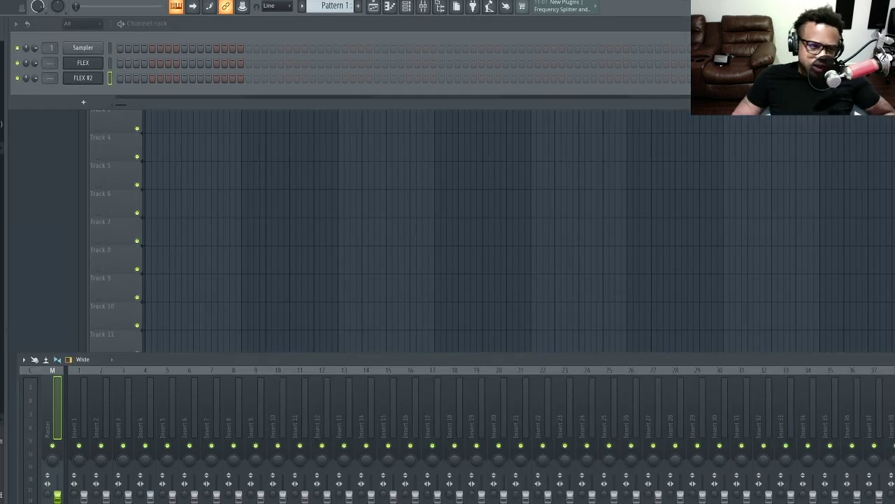
# Add the DECAP_tonal_one_shot_xylophone_kids_E sample as a channel and place it as an audio clip at the start of playlist Track 1
pyautogui.moveTo(2, 148); pyautogui.dragTo(80, 95)
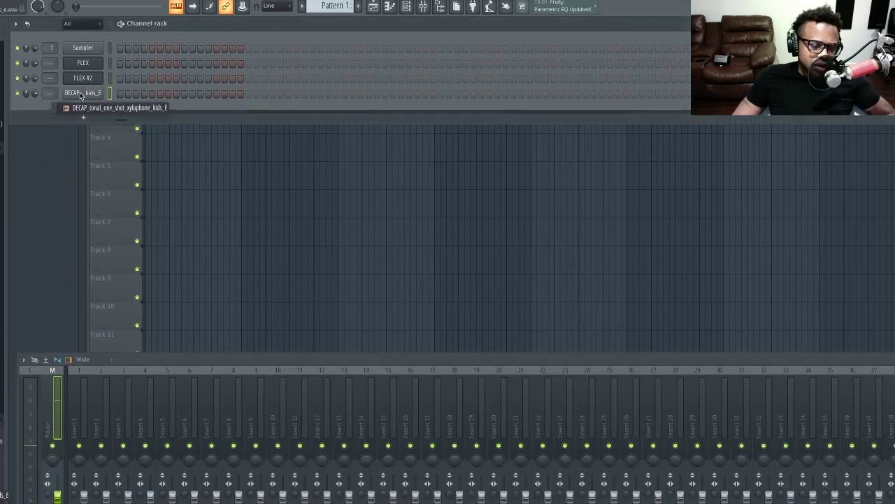
pyautogui.click(55, 161)
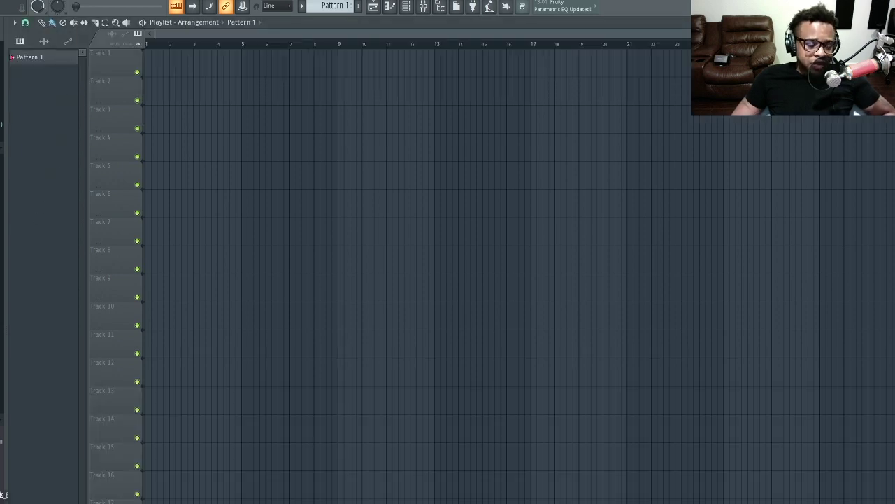
pyautogui.moveTo(2, 148); pyautogui.dragTo(146, 63)
# Filter the channel rack to the Unsorted group to view its channels, then return to the playlist
pyautogui.press('F6')
pyautogui.click(88, 25)
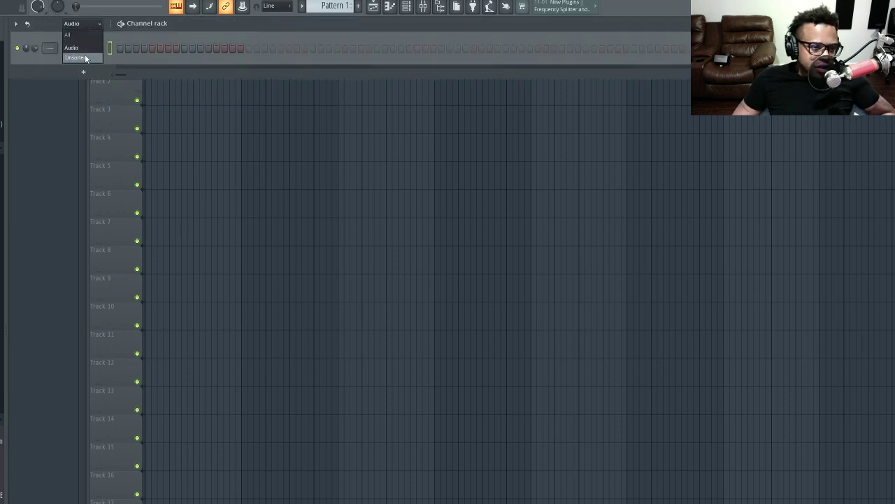
pyautogui.click(85, 58)
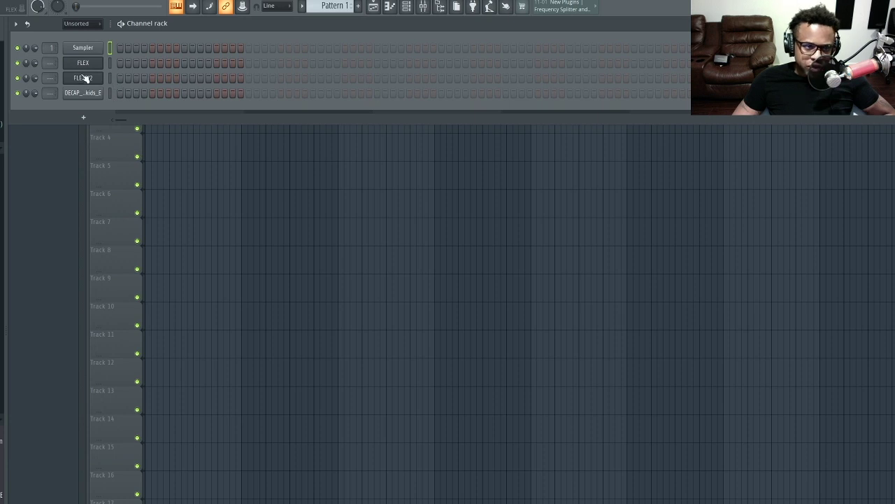
pyautogui.scroll(1, 88, 28)
pyautogui.click(56, 138)
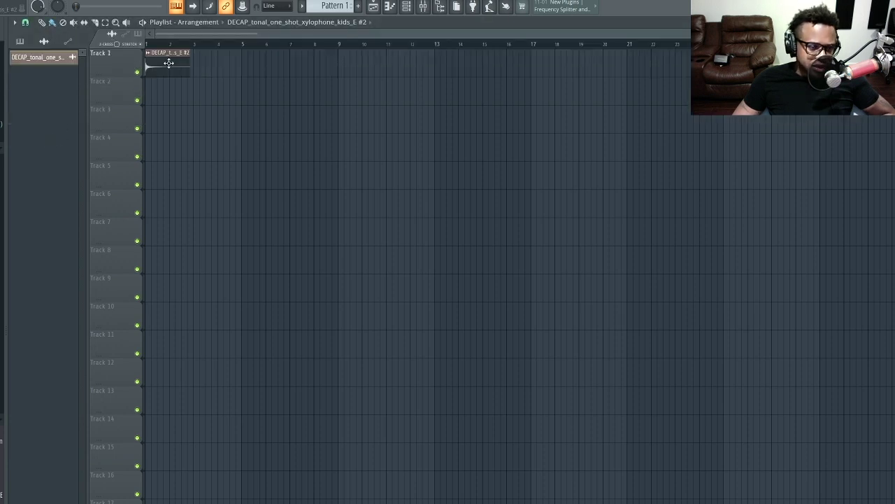
# Compare the channel rack's Audio, All and Unsorted filters, then go back to the playlist
pyautogui.click(406, 6)
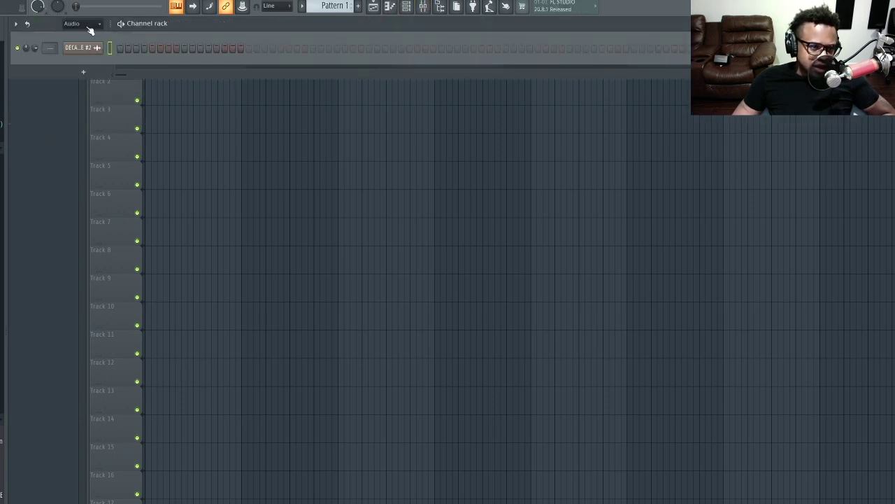
pyautogui.click(90, 27)
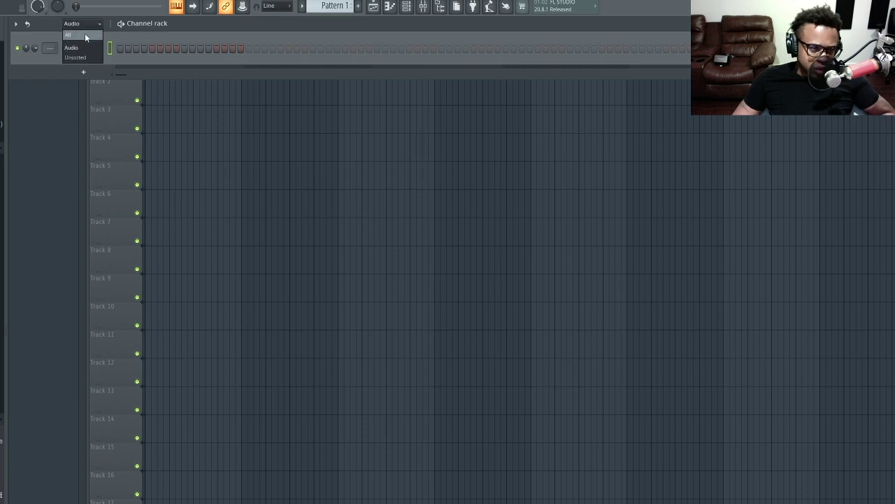
pyautogui.click(85, 34)
pyautogui.click(89, 23)
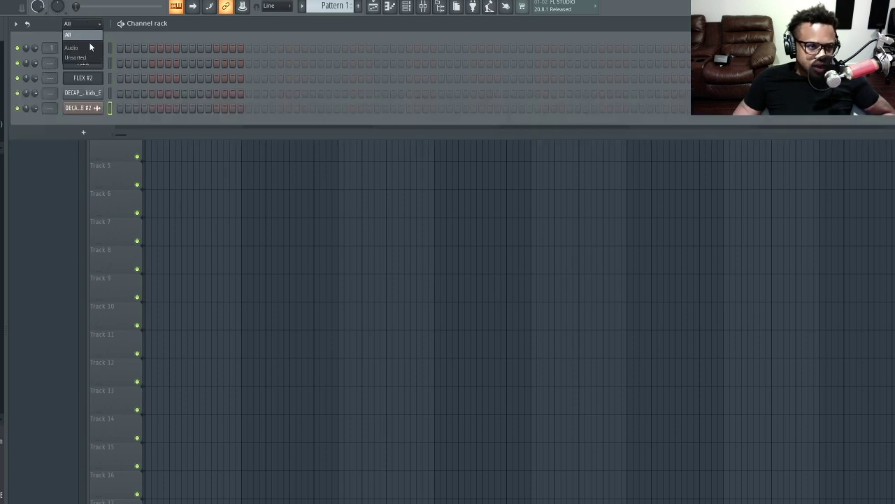
pyautogui.click(84, 57)
pyautogui.click(44, 204)
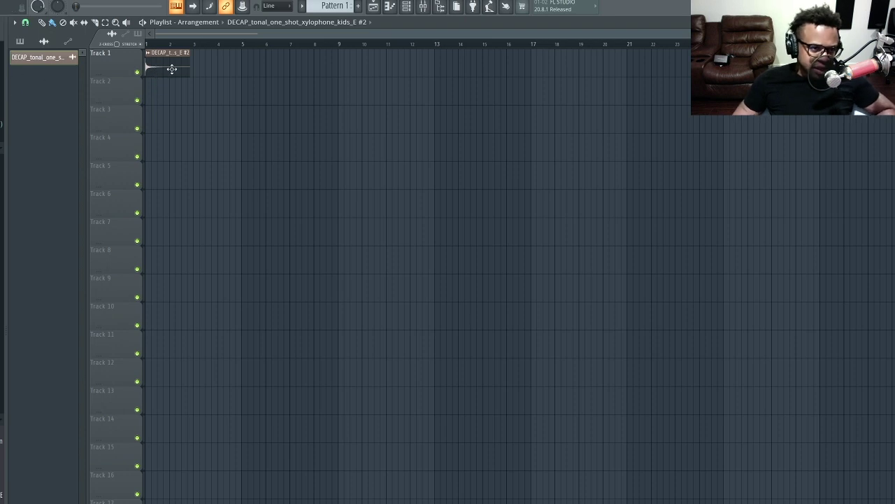
# Add the EM_sy...ggio sample as a channel and place KOYU_texture_01_chimes_Cmaj as an audio clip at the start of playlist Track 5
pyautogui.click(407, 5)
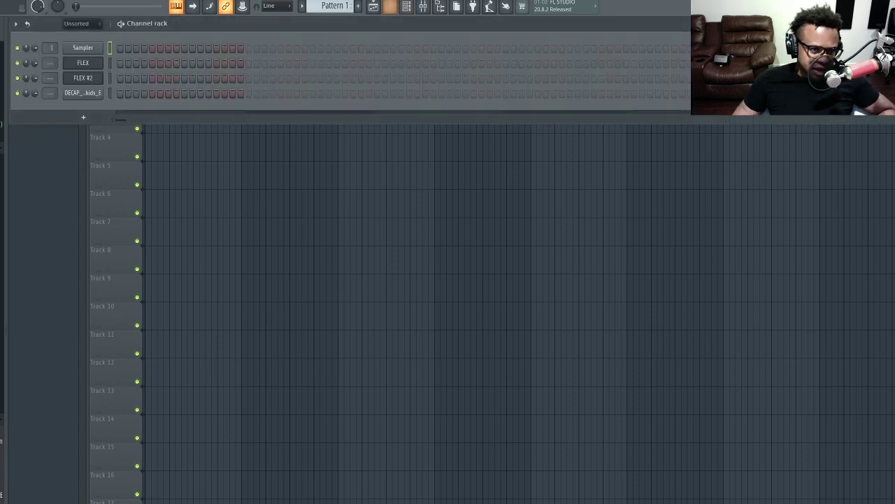
pyautogui.moveTo(36, 392); pyautogui.dragTo(82, 96)
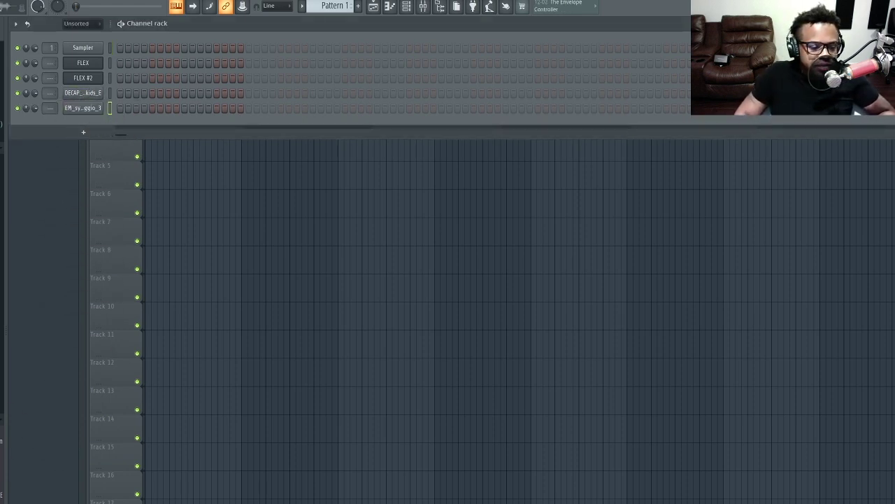
pyautogui.moveTo(3, 420); pyautogui.dragTo(147, 178)
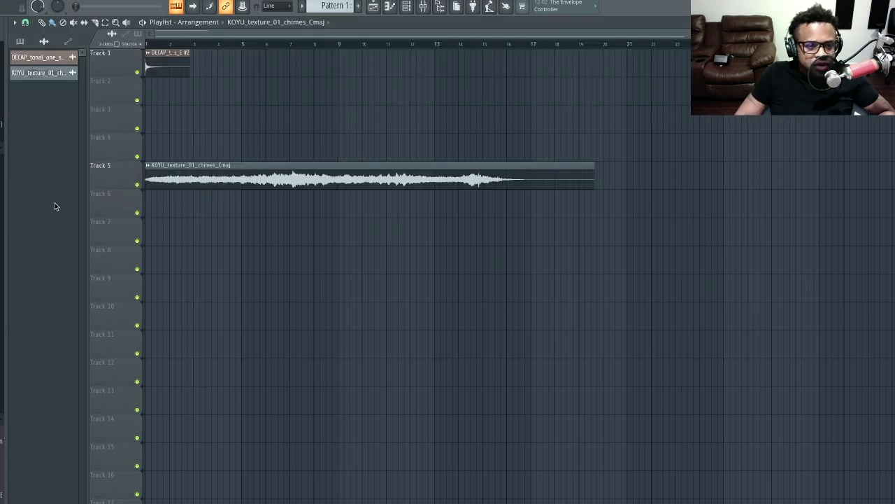
# Show the patterns in the playlist picker, then display the Unsorted channels in the channel rack
pyautogui.click(20, 40)
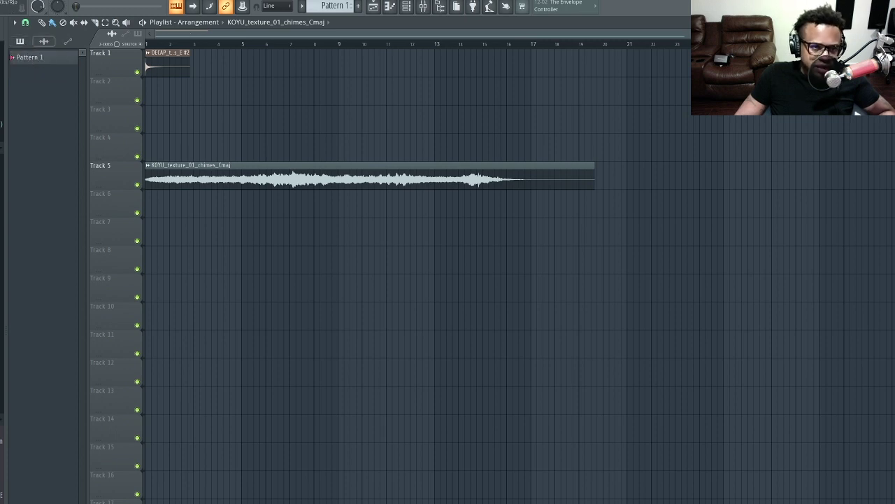
pyautogui.click(407, 6)
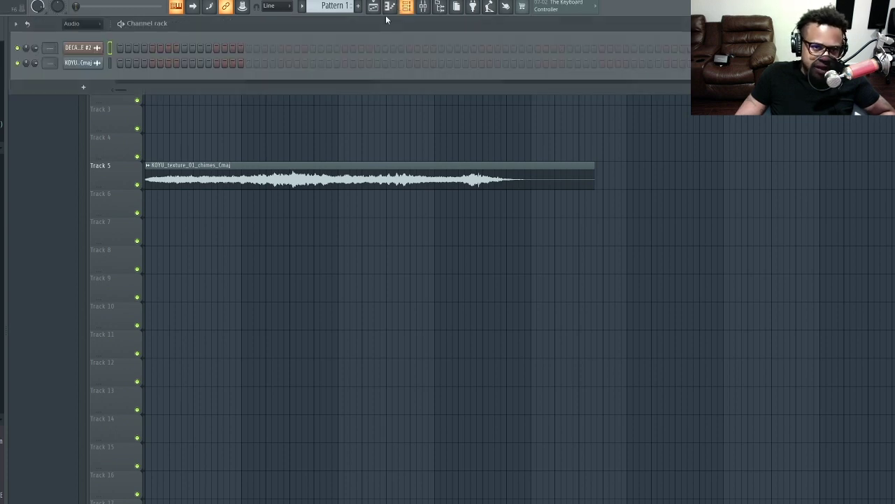
pyautogui.click(92, 23)
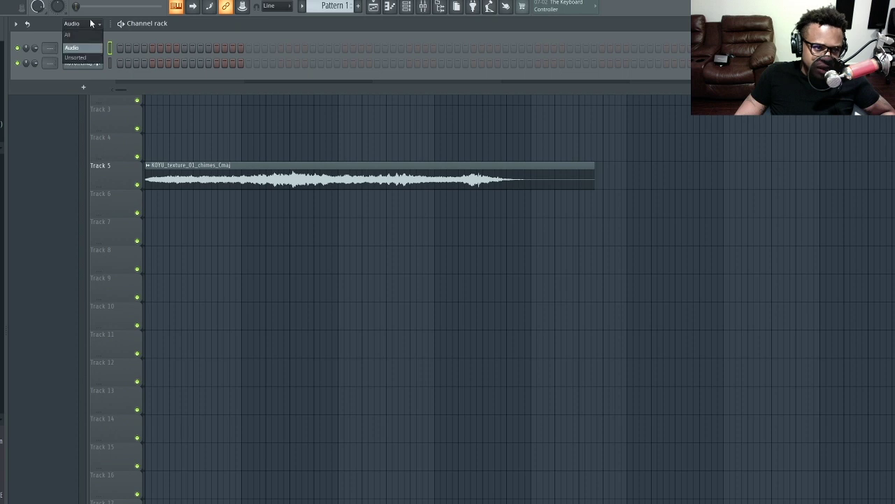
pyautogui.click(86, 63)
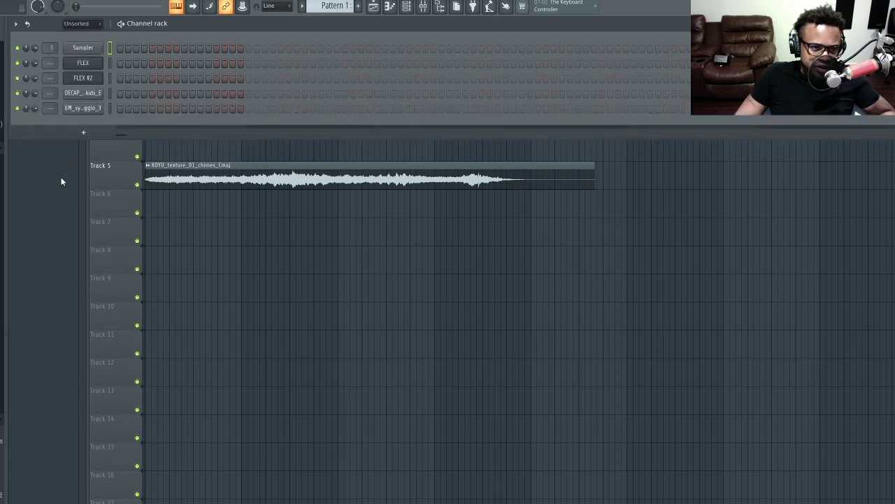
# Return to the playlist and view the picker's audio clips followed by its automation clips
pyautogui.click(43, 189)
pyautogui.click(43, 41)
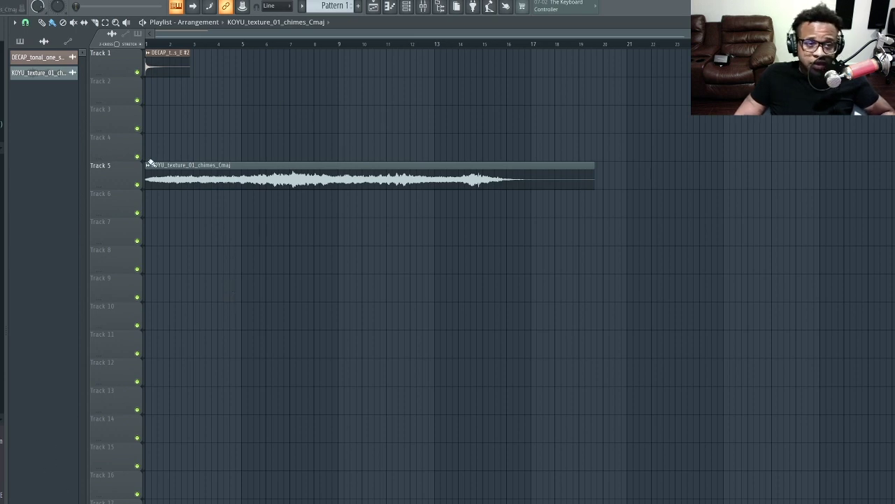
pyautogui.click(70, 40)
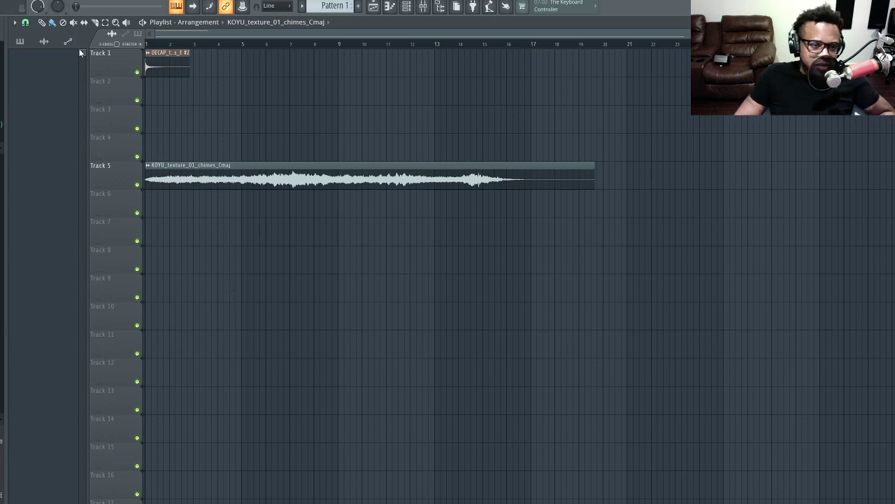